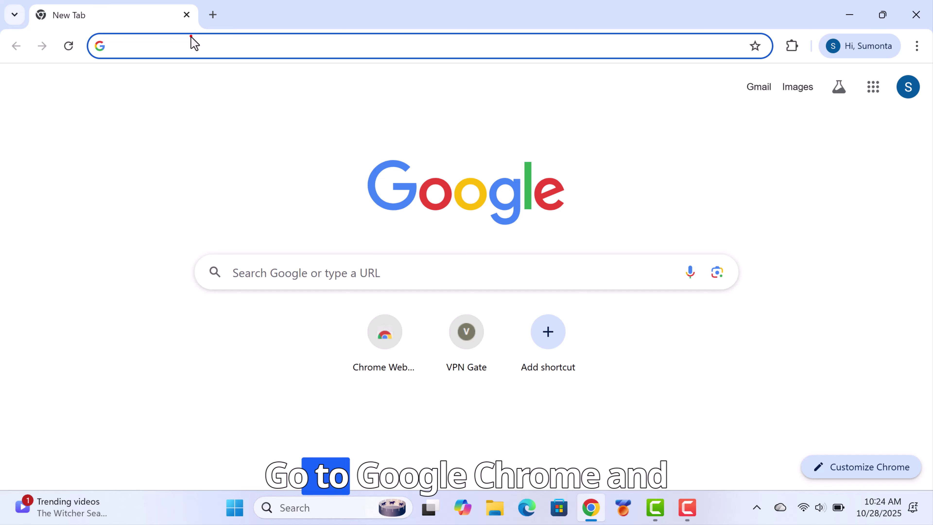
Search the web for rainmeter and open the official rainmeter.net website
left_click(191, 36)
left_click(258, 106)
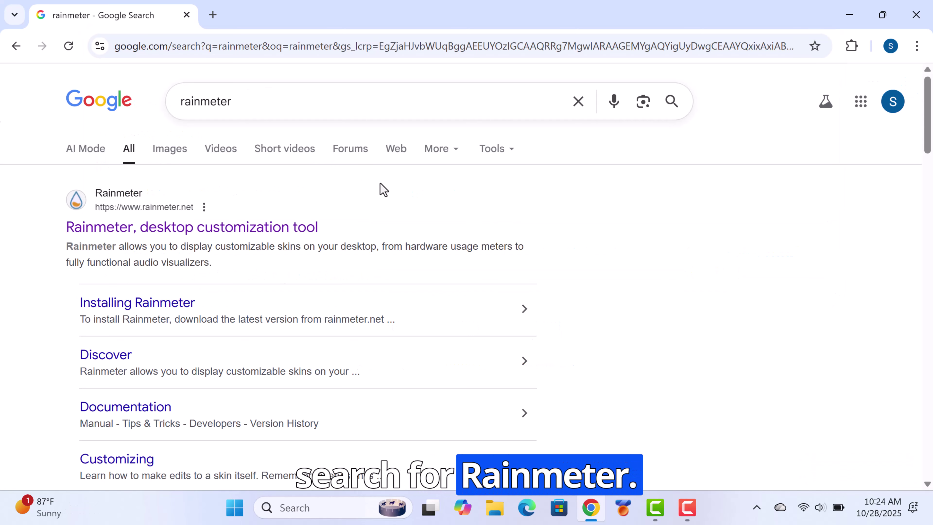
left_click(134, 235)
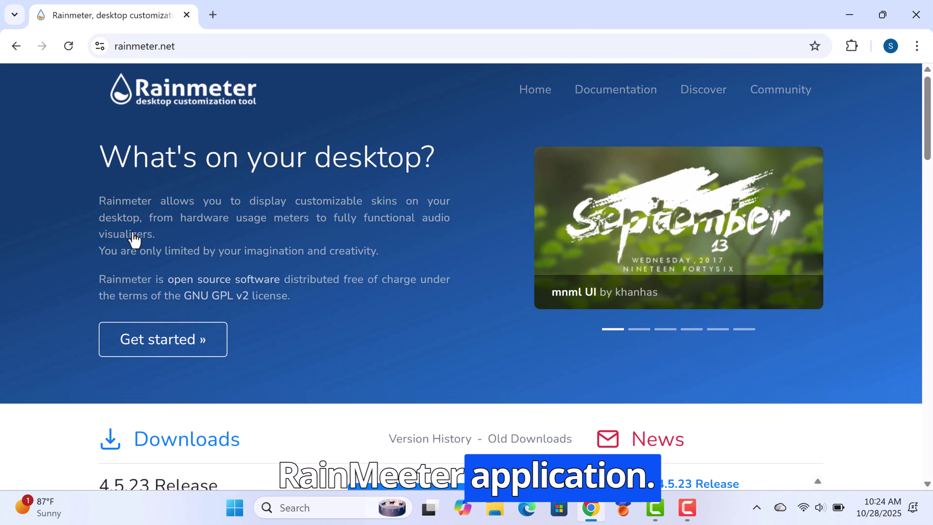
Download the Rainmeter 4.5.23 release from the site's Downloads section
scroll(360, 240, "down", 8)
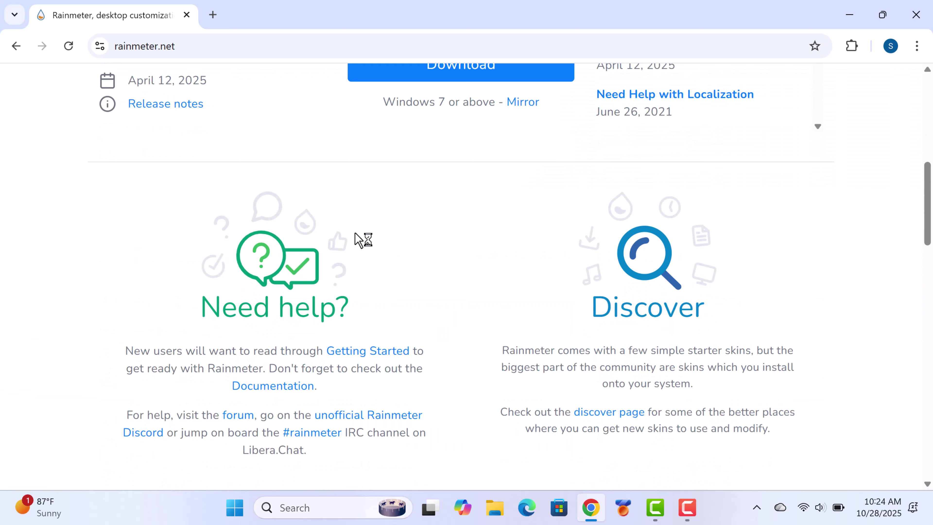
scroll(400, 235, "up", 6)
scroll(399, 312, "down", 3)
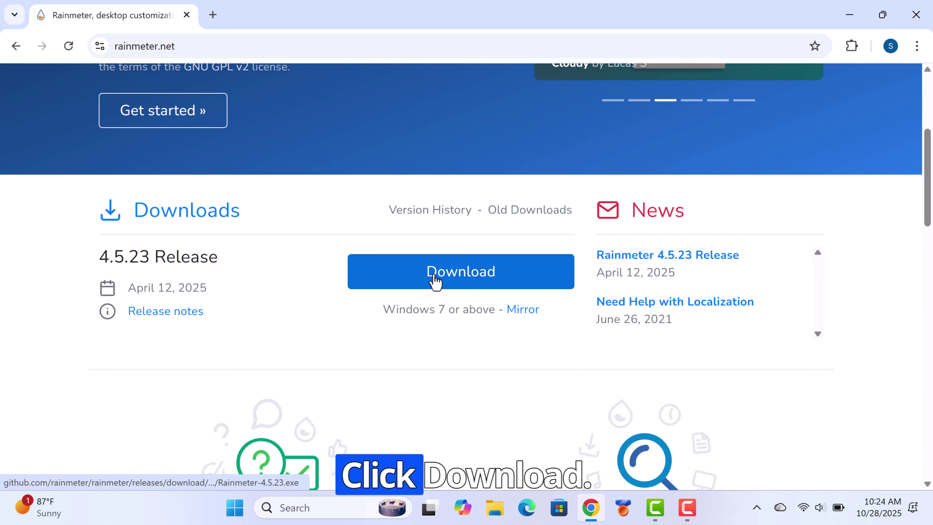
left_click(437, 284)
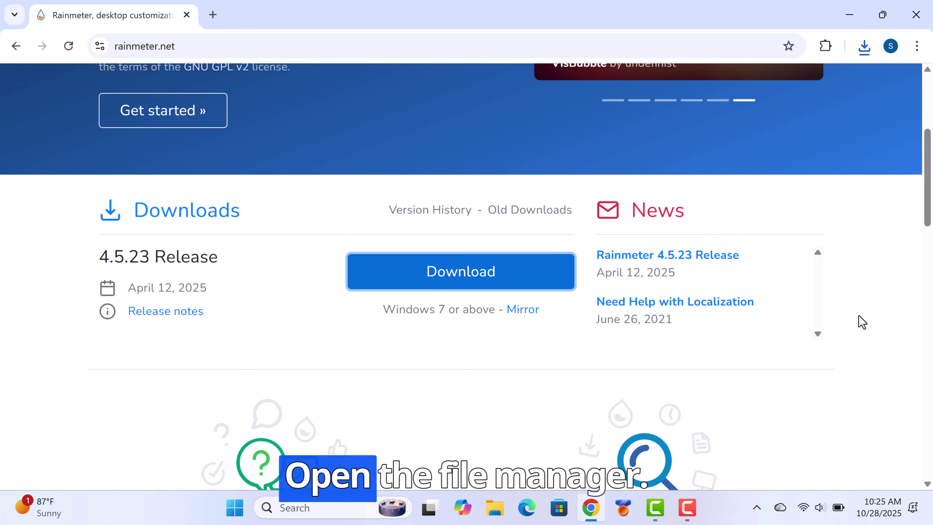
Run the Rainmeter-4.5.23 installer from the Downloads folder and complete a standard 64-bit installation in English, launching Rainmeter at the end
left_click(496, 509)
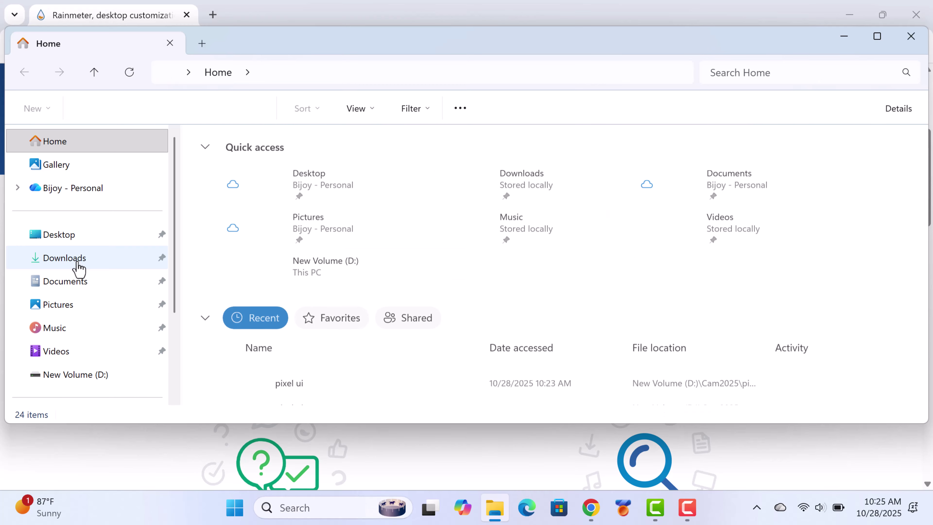
left_click(78, 263)
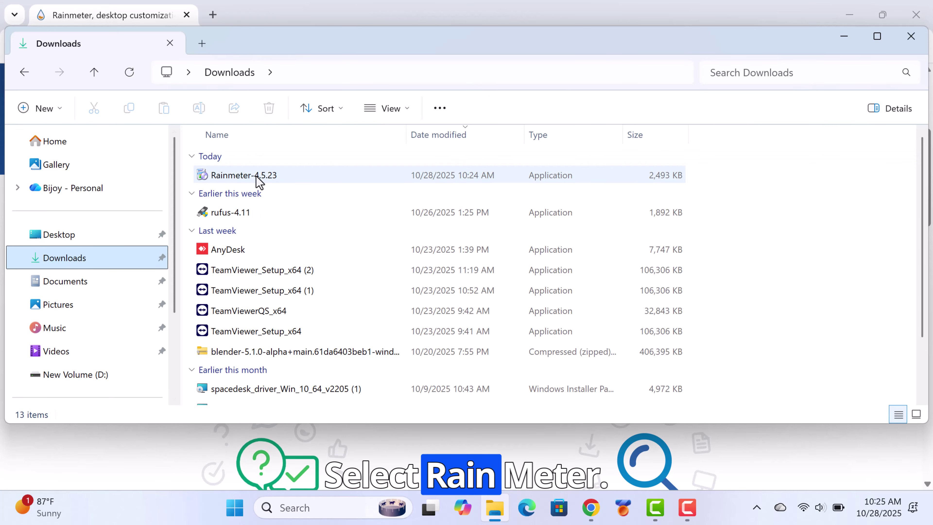
double_click(344, 177)
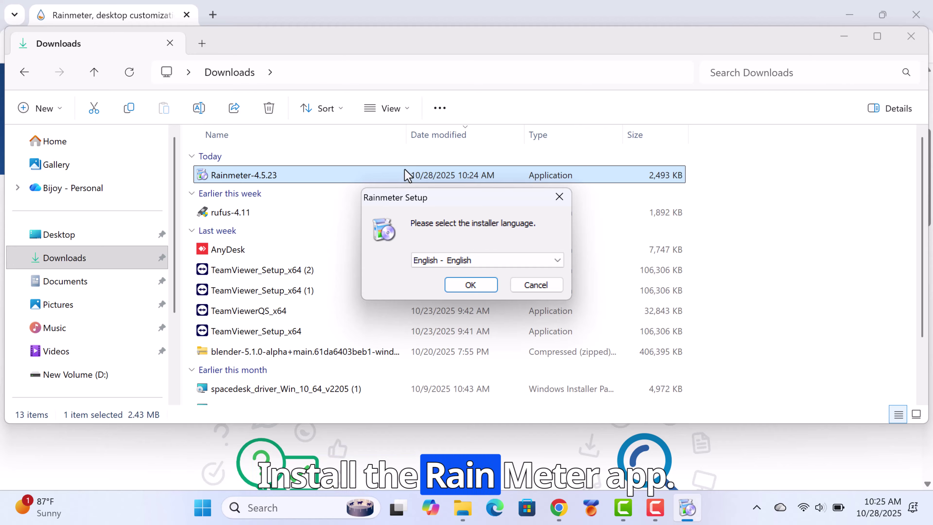
left_click(470, 286)
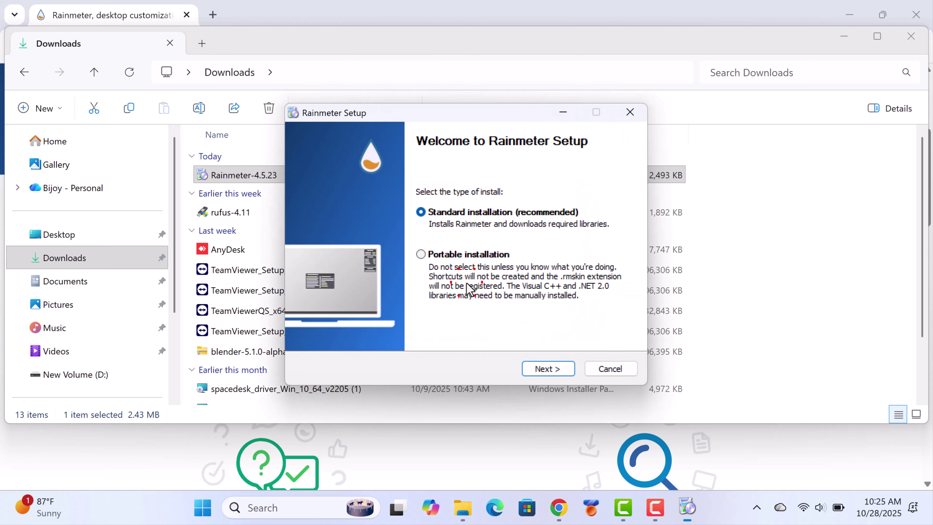
left_click(545, 366)
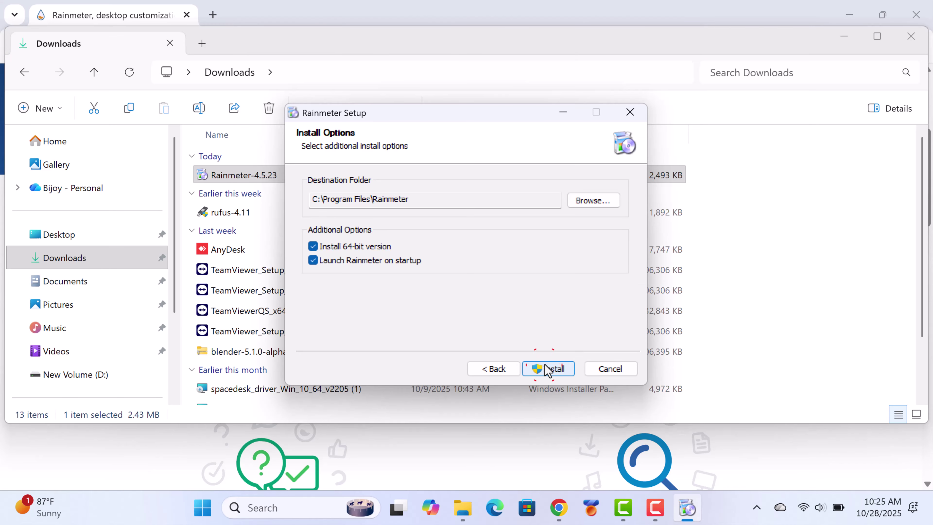
left_click(544, 365)
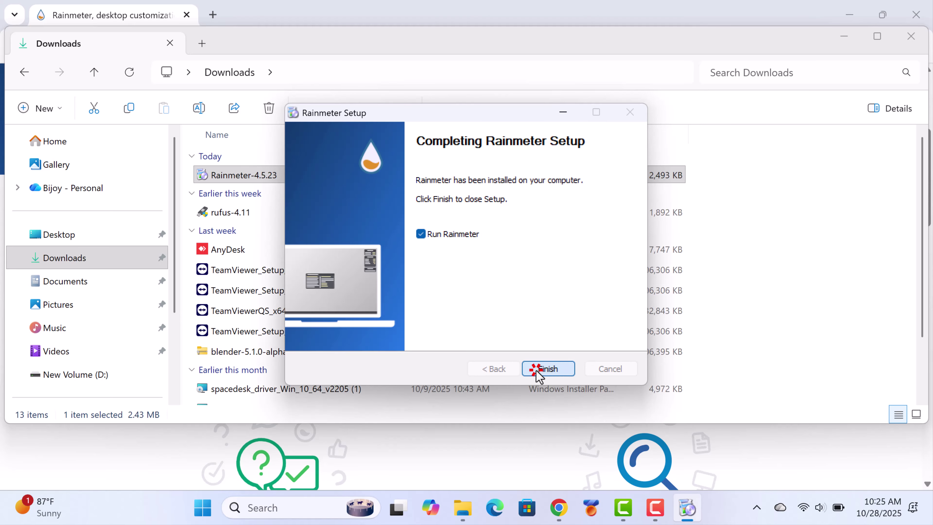
left_click(537, 369)
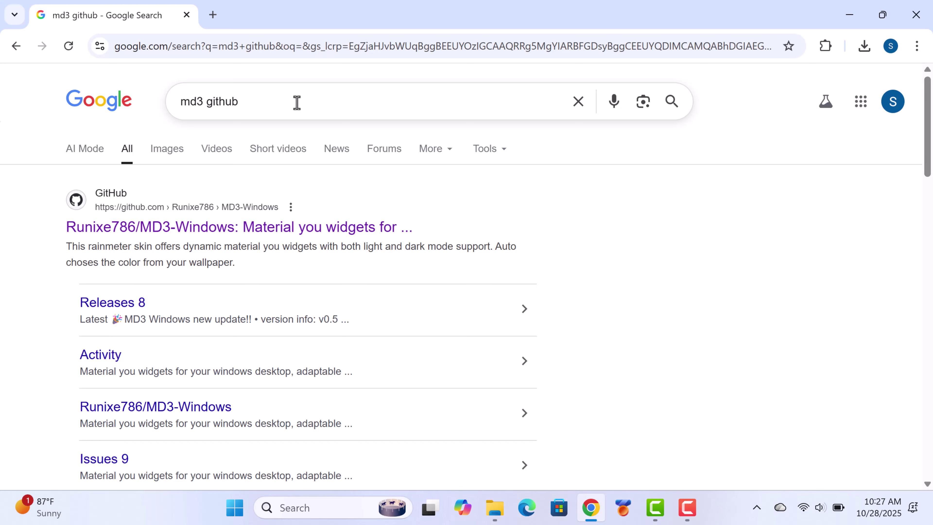
Open the MD3-Windows GitHub repository from the search results and download MD3.Windows.Basic.0.4-PublicBeta.zip from its basic version release
left_click(290, 230)
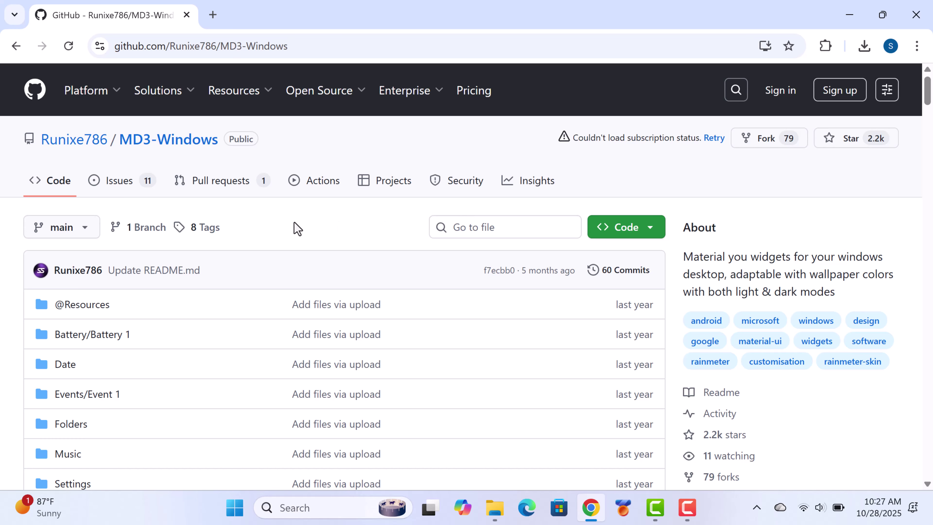
scroll(298, 227, "down", 6)
scroll(296, 226, "down", 8)
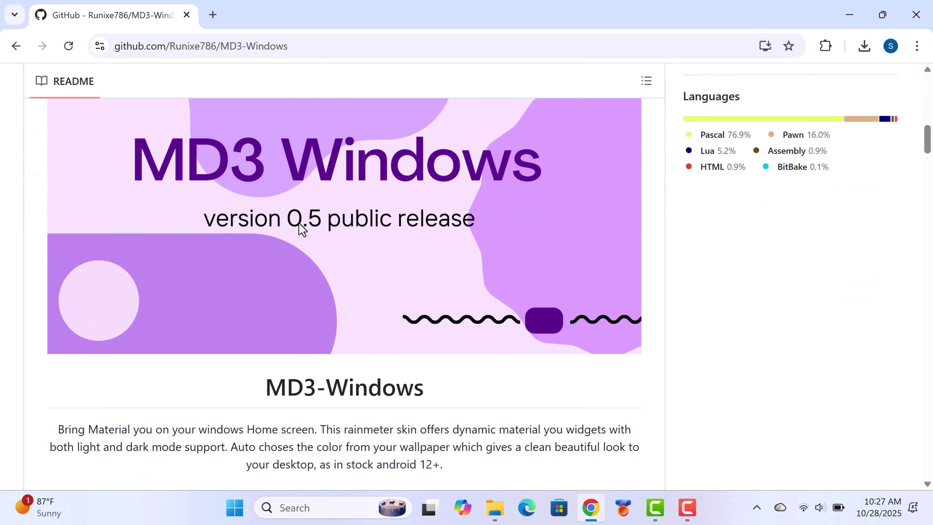
scroll(474, 245, "down", 3)
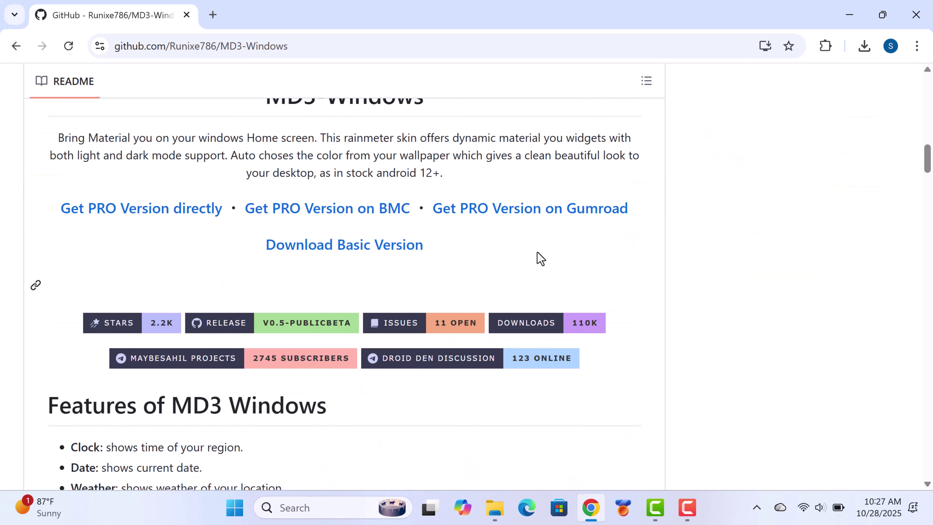
left_click(400, 247)
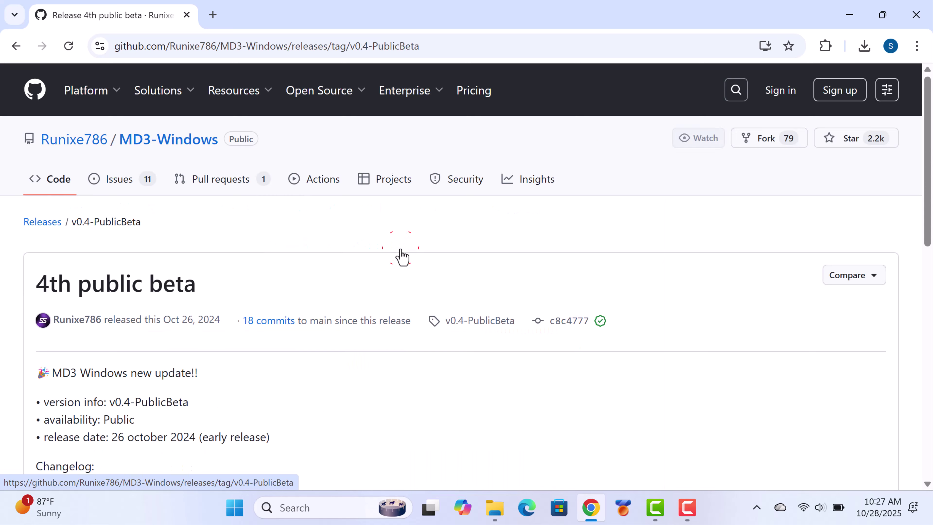
scroll(259, 256, "down", 12)
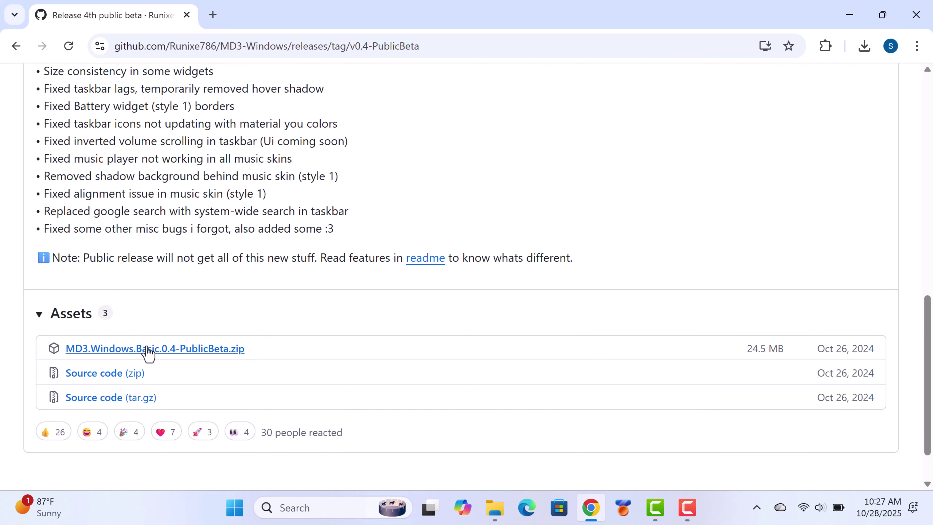
left_click(235, 352)
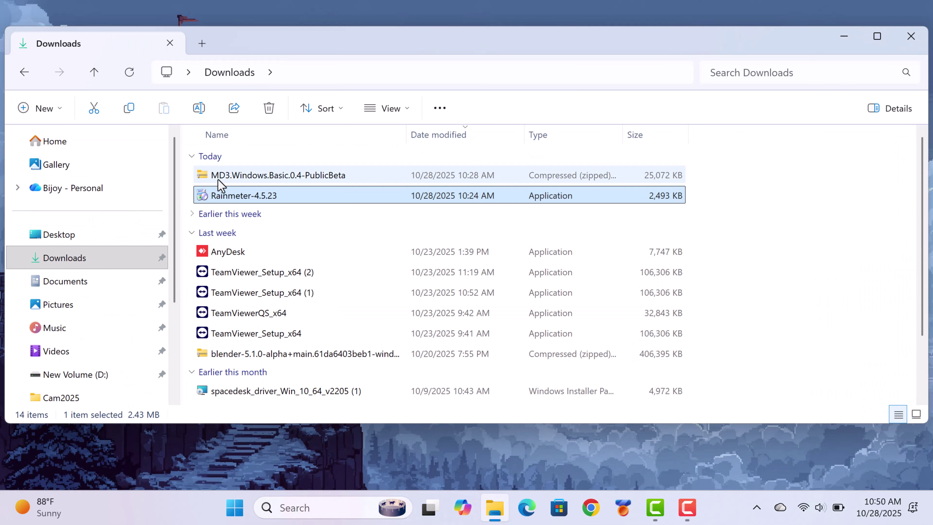
Extract the MD3.Windows.Basic.0.4-PublicBeta archive into its own folder in Downloads
left_click(218, 179)
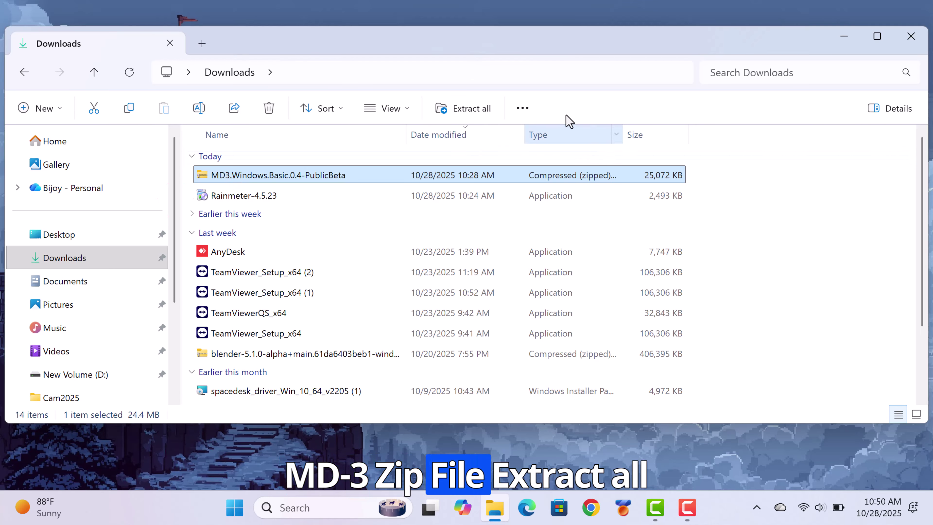
left_click(472, 111)
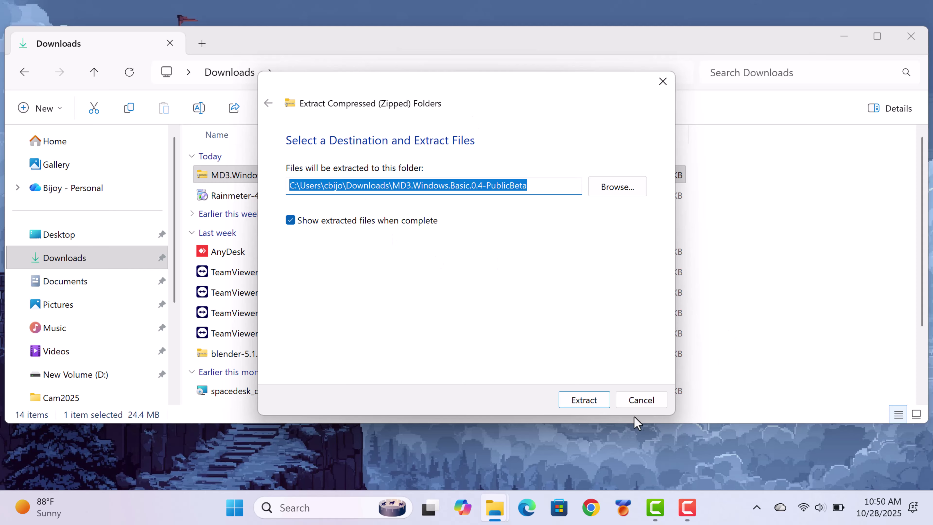
left_click(592, 399)
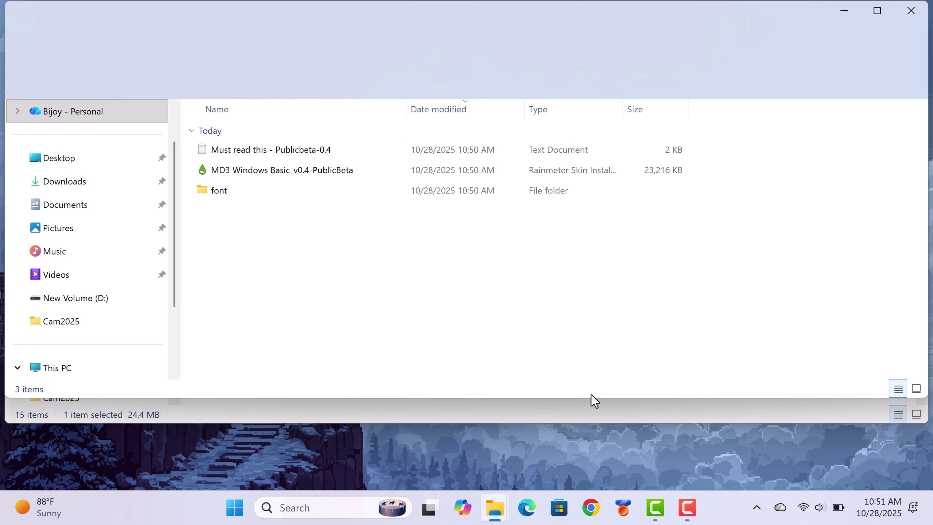
Install the MD3 Windows Basic_v0.4-PublicBeta Rainmeter skin with all its included components and load the included skins
left_click(341, 175)
double_click(338, 171)
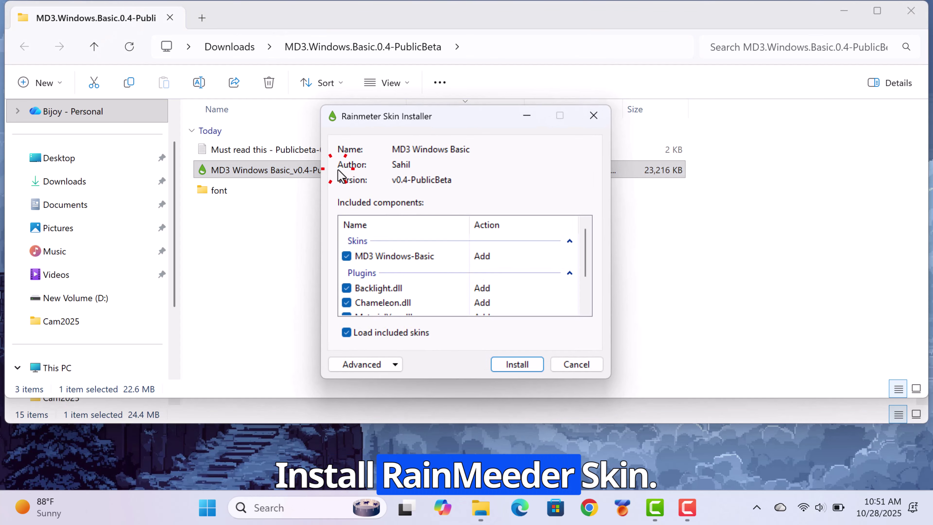
scroll(396, 260, "down", 2)
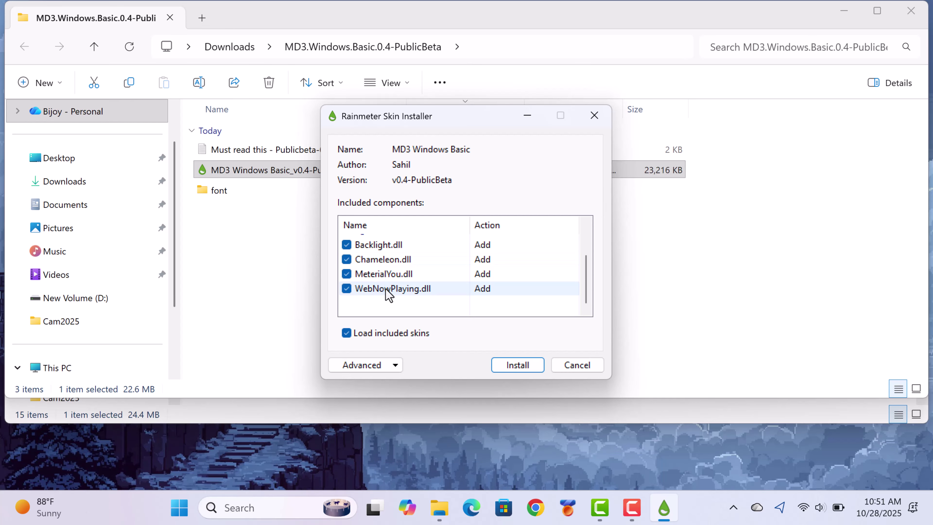
scroll(388, 290, "up", 2)
scroll(356, 246, "down", 2)
left_click(516, 366)
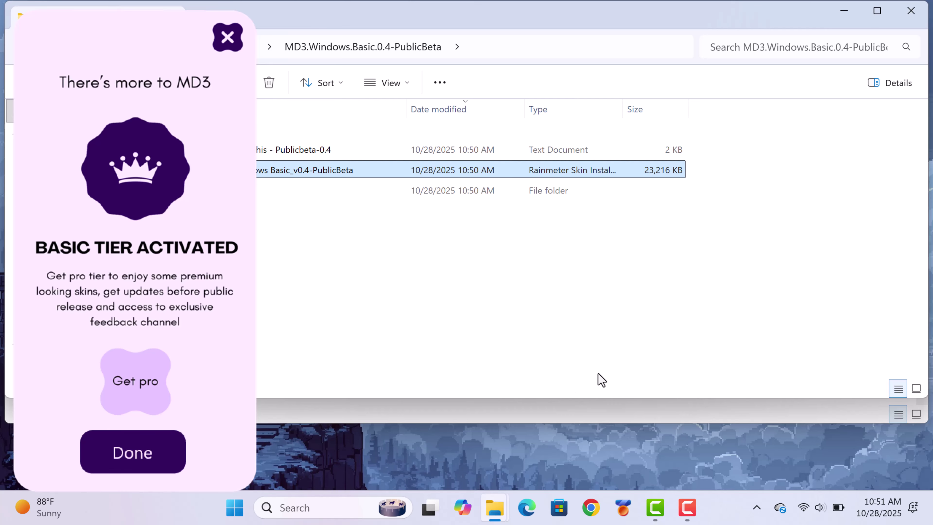
Dismiss the MD3 basic tier notice, show the desktop and move the MD3 Settings panel right of the screen's centre
left_click(133, 452)
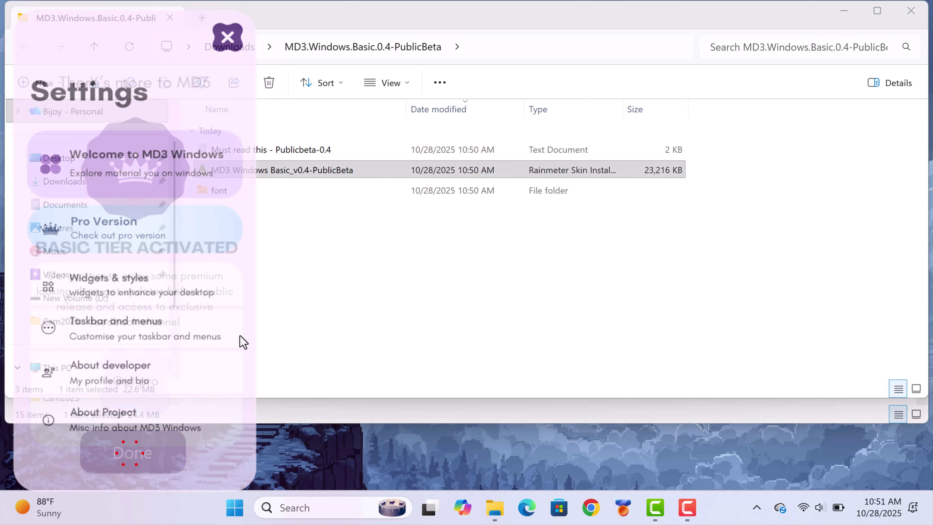
key("super+d")
left_click_drag(114, 37, 516, 27)
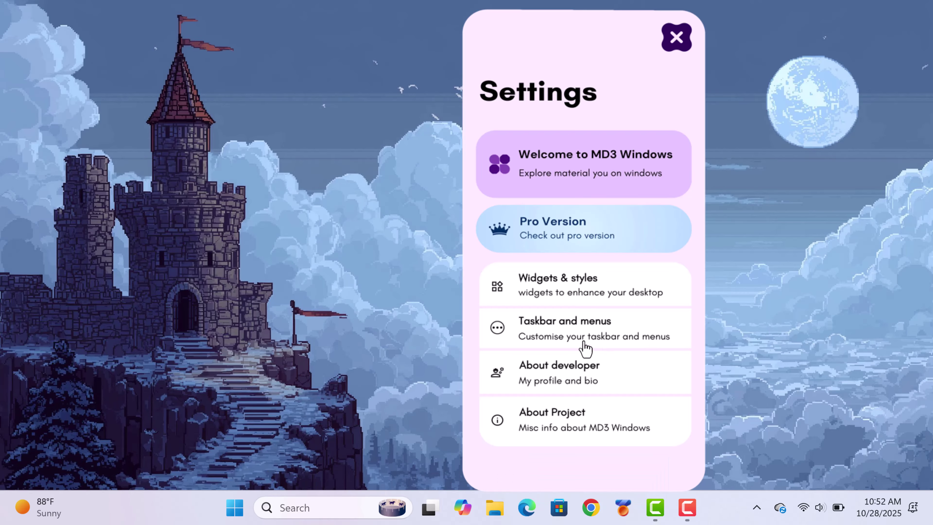
Apply taskbar Style 1 from the MD3 taskbar settings and move the new taskbar down to just above the Windows taskbar
left_click(584, 331)
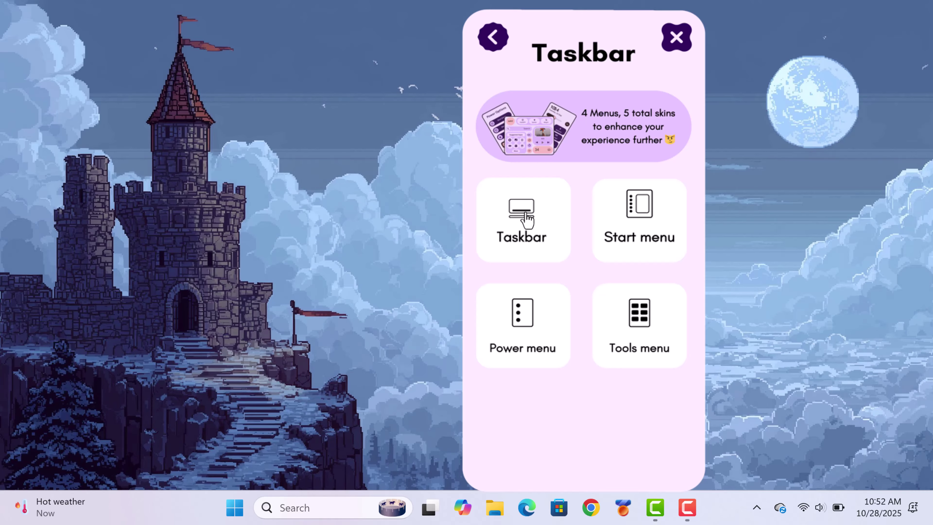
left_click(525, 215)
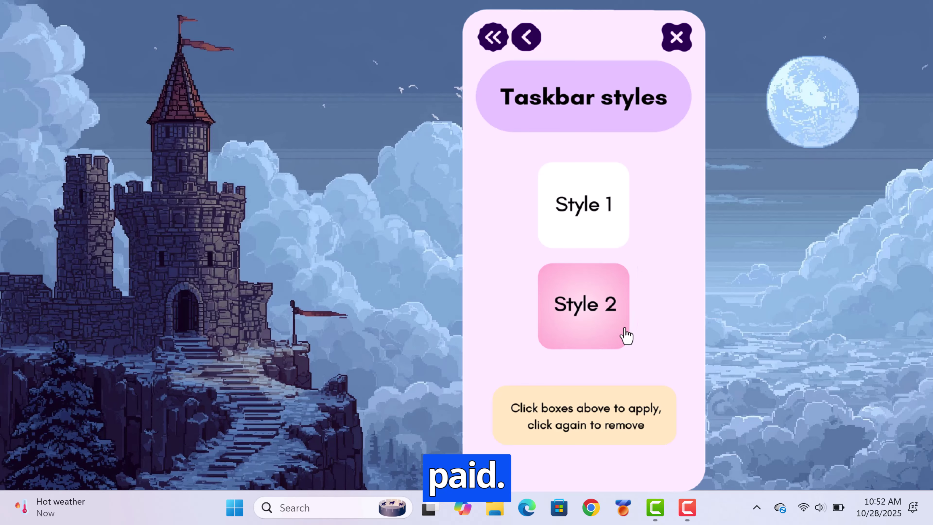
left_click(589, 208)
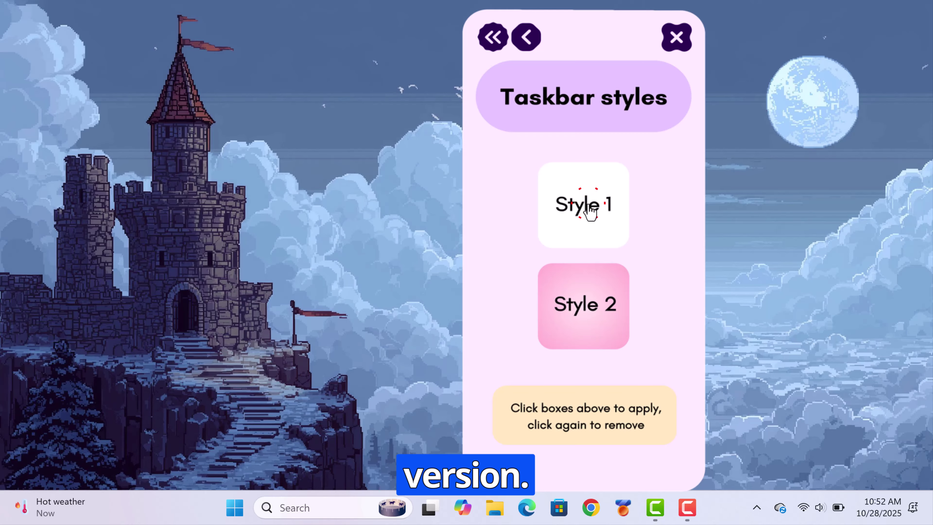
left_click(590, 209)
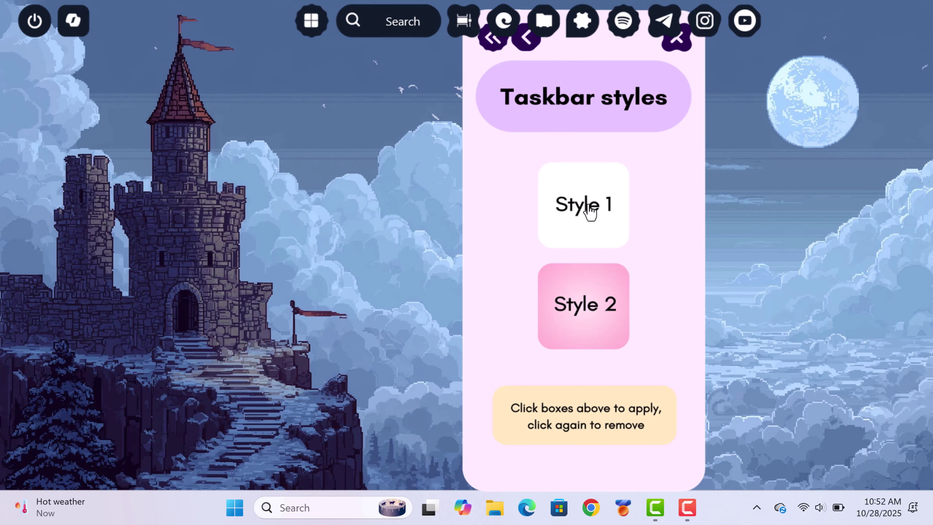
left_click_drag(587, 28, 718, 458)
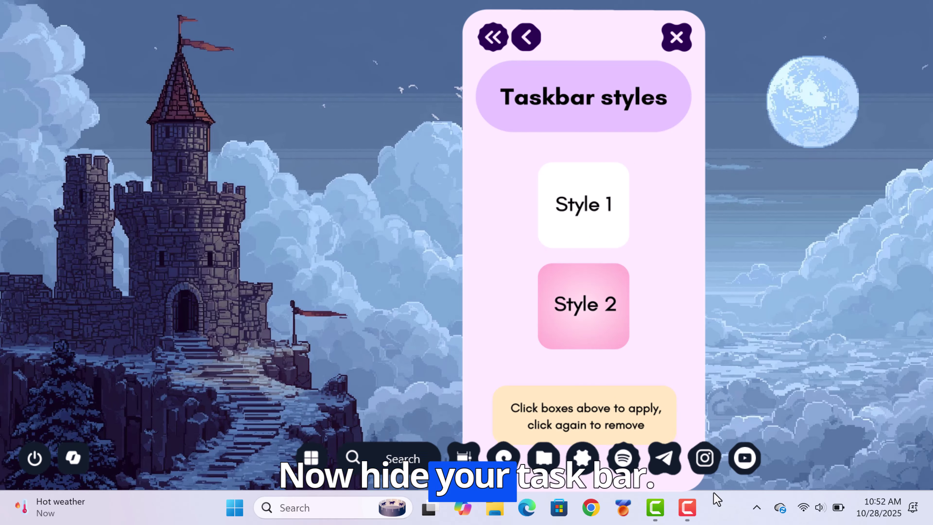
Turn on automatic hiding of the Windows taskbar in its taskbar behaviors settings
right_click(719, 503)
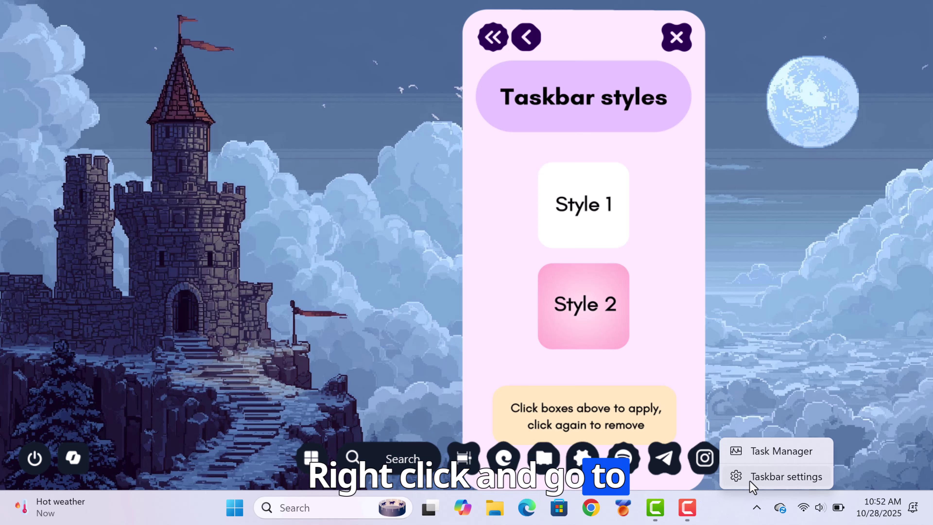
left_click(726, 476)
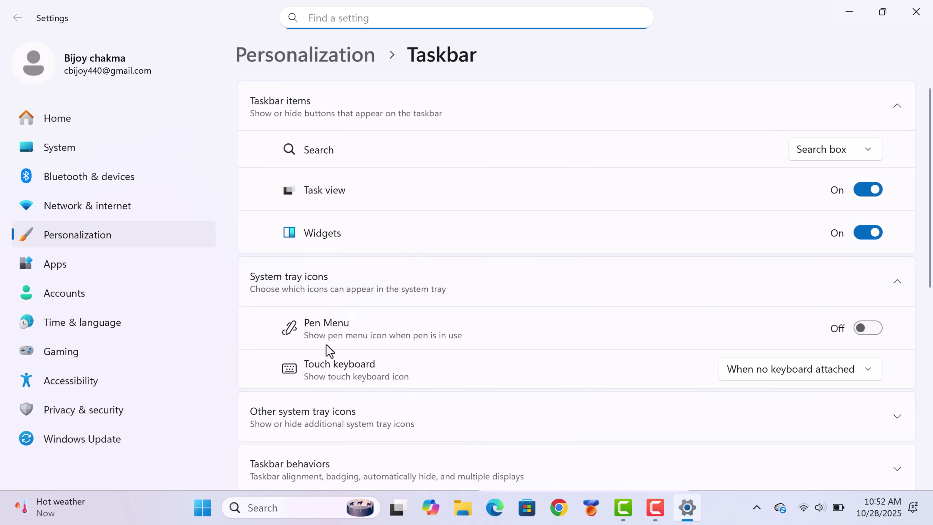
scroll(328, 350, "down", 3)
left_click(334, 342)
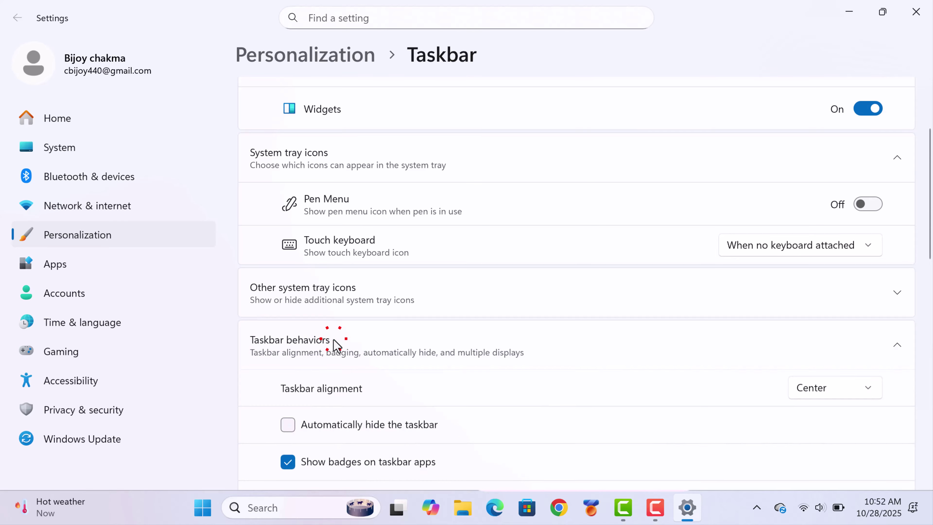
scroll(338, 343, "down", 3)
left_click(287, 307)
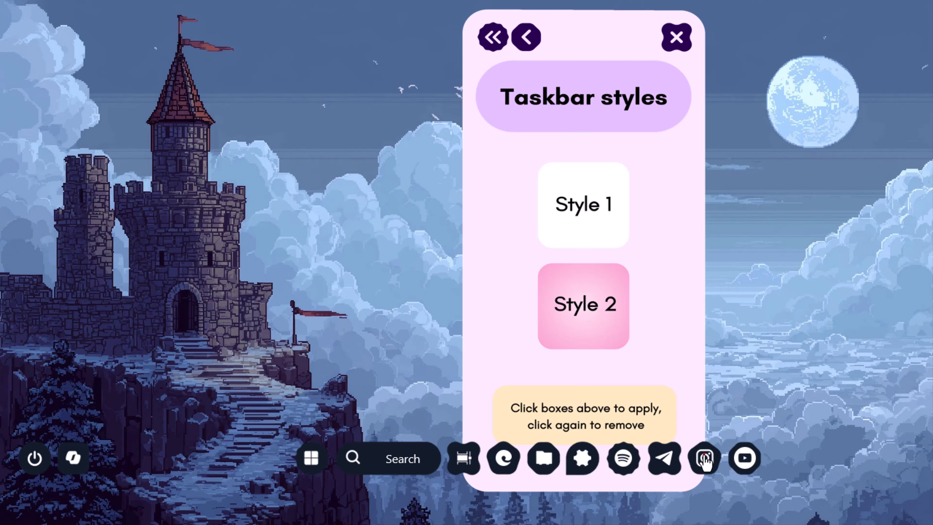
Lower the MD3 taskbar to the bottom edge of the desktop and try its power and settings shortcuts
left_click(705, 459)
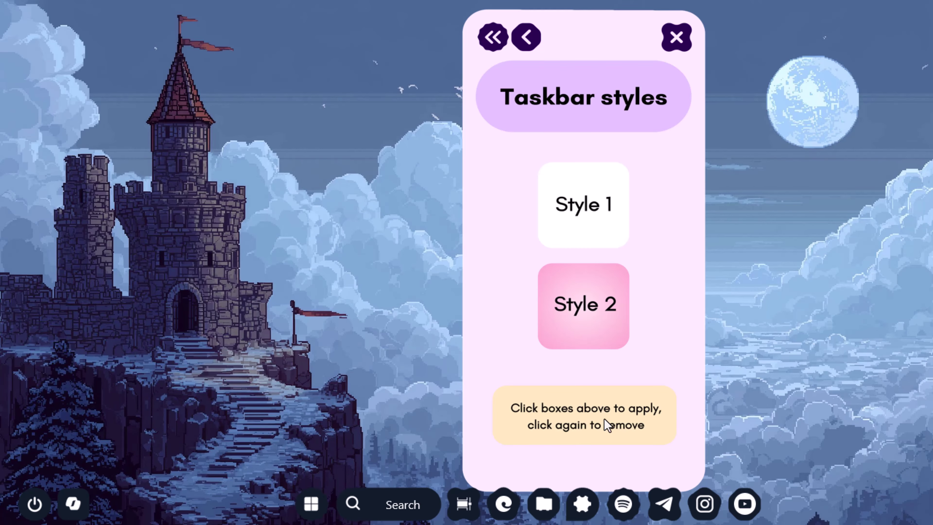
left_click(70, 508)
left_click(33, 506)
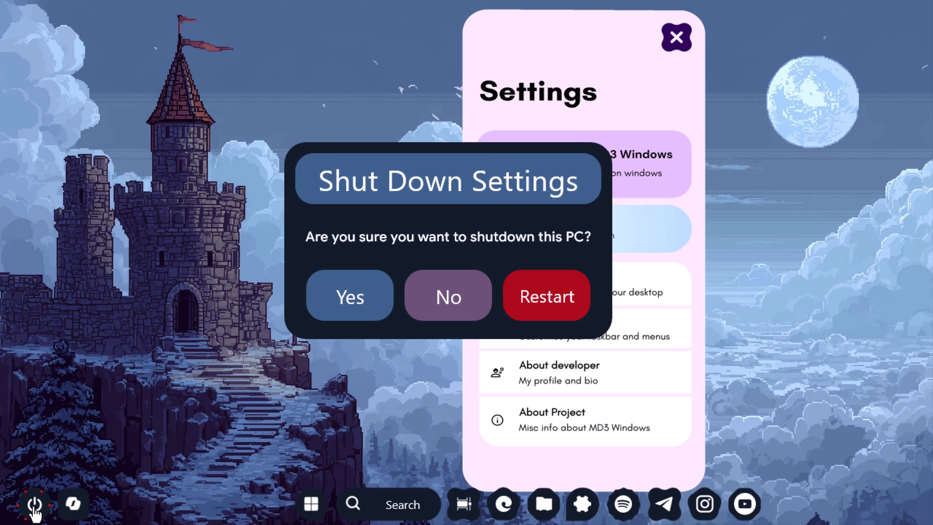
left_click(74, 503)
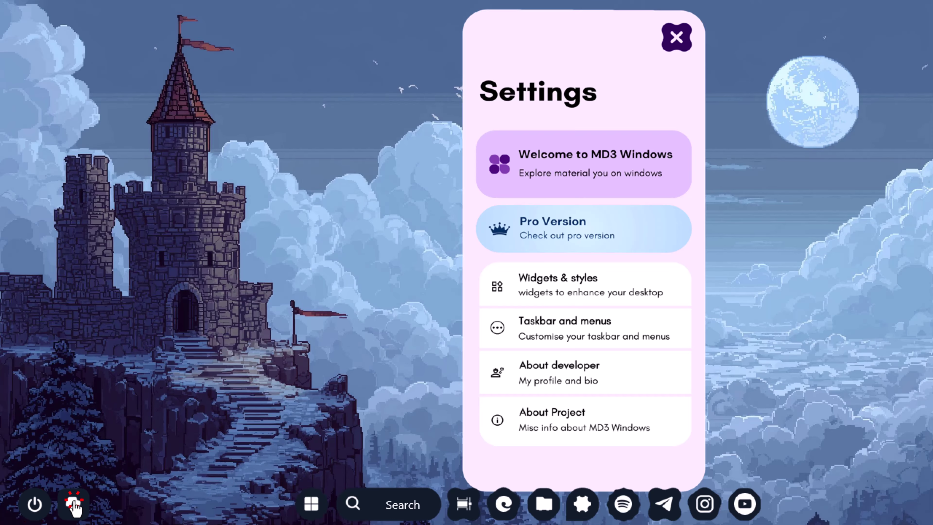
left_click(74, 505)
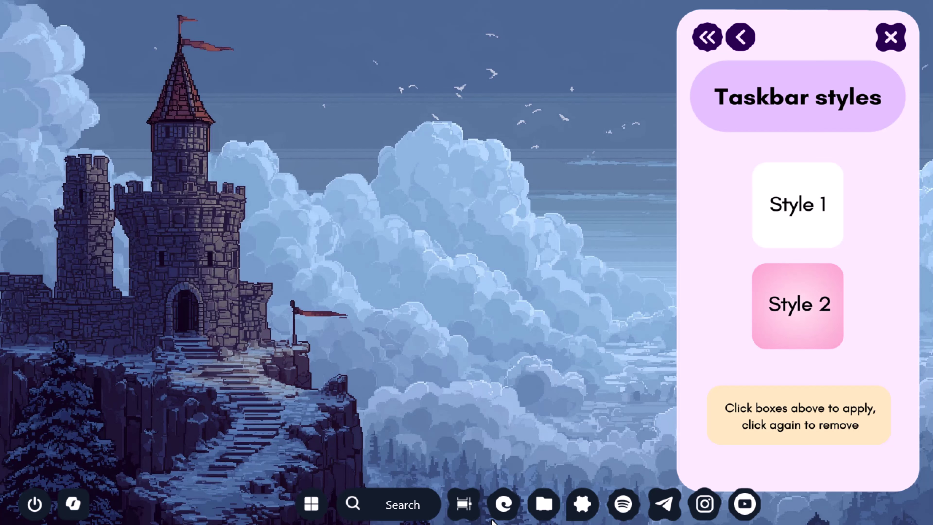
Switch the MD3 Taskbar 1 skin to its dark.ini variant
right_click(496, 496)
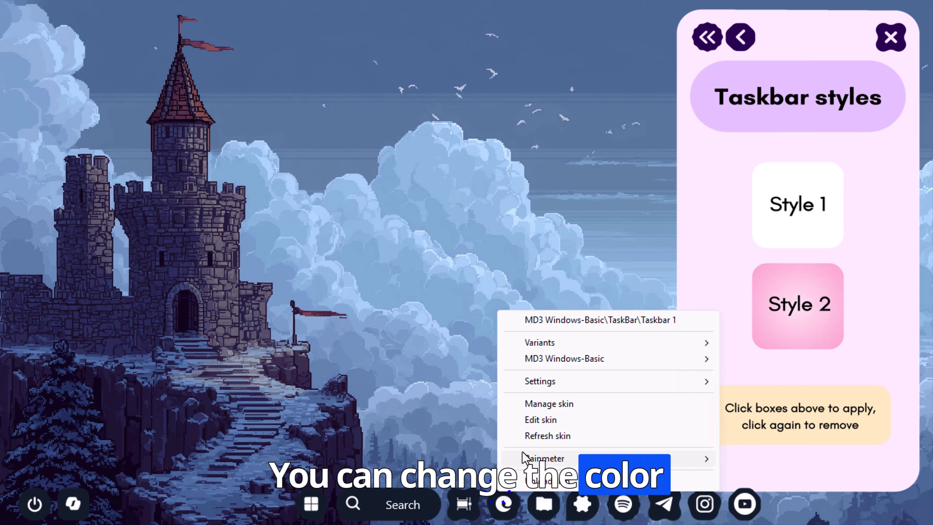
mouse_move(661, 338)
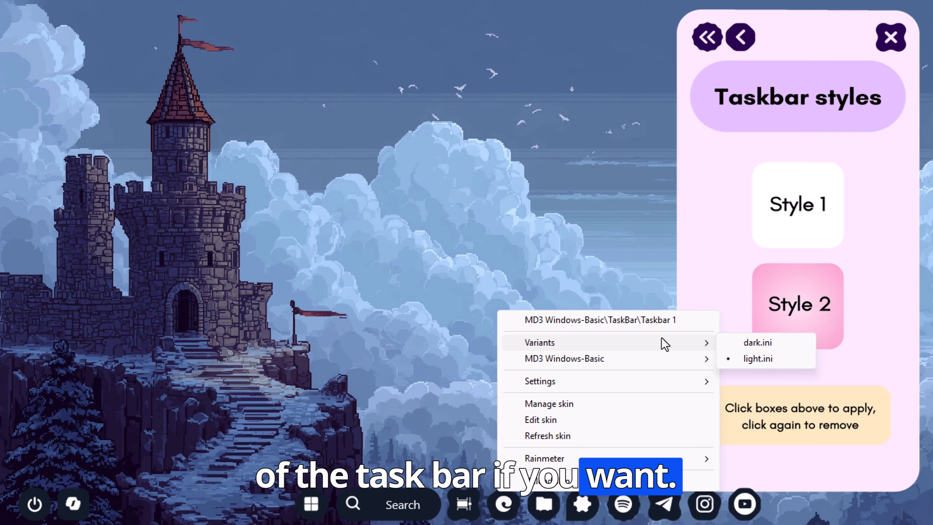
left_click(742, 343)
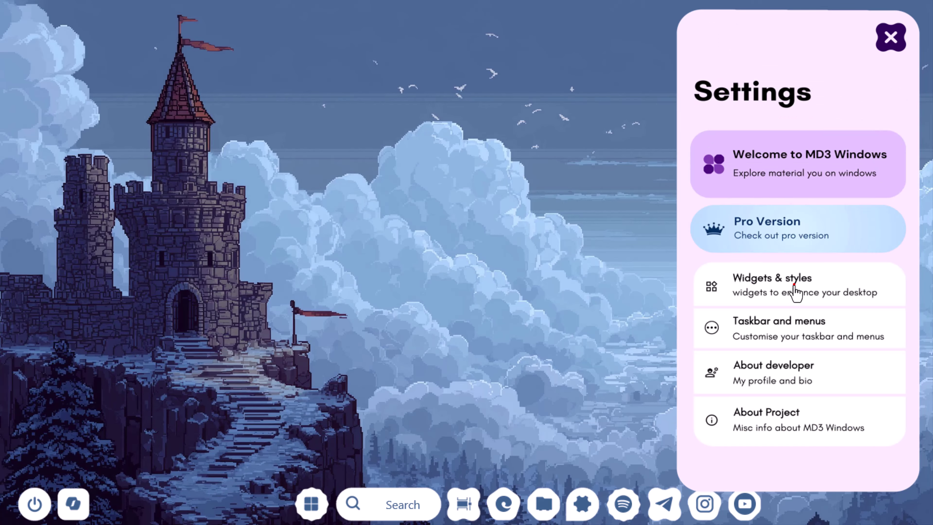
Try the Style 1 clock widget from the MD3 clock styles, then apply the Style 2 clock instead
left_click(794, 293)
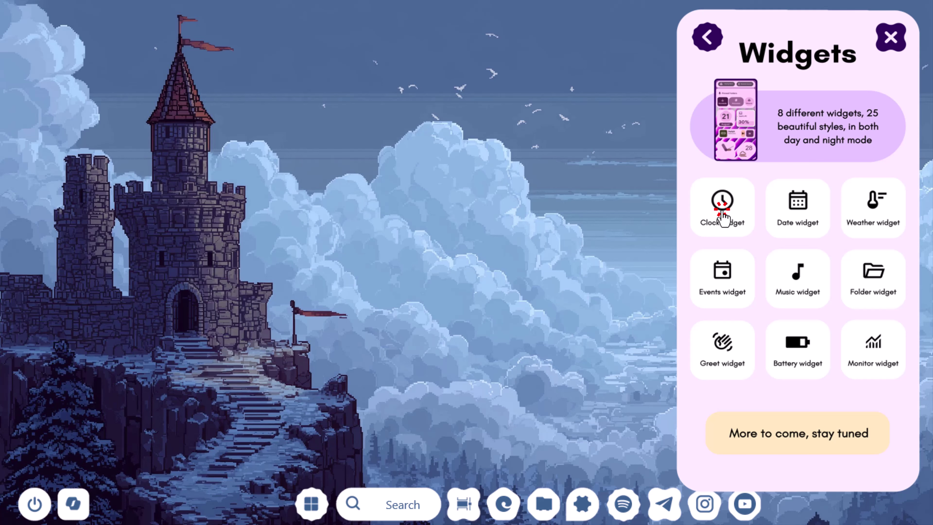
left_click(722, 213)
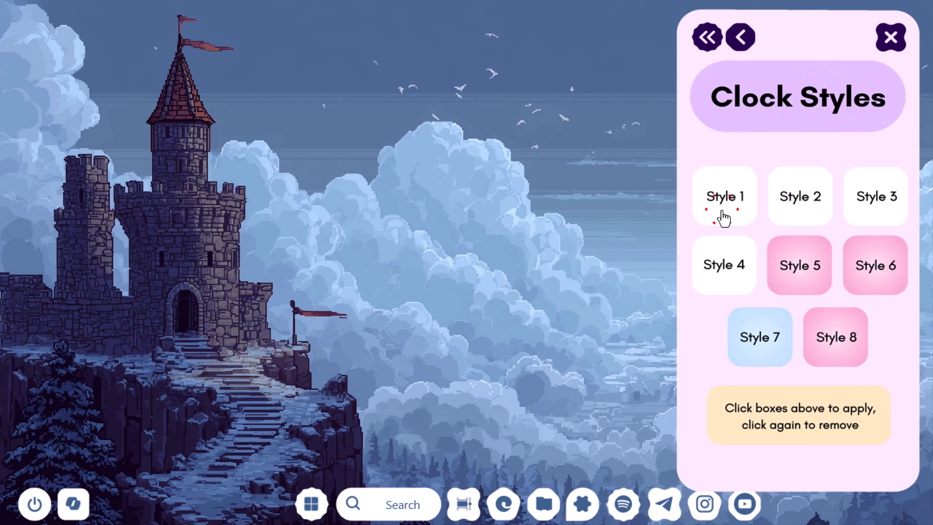
left_click(720, 190)
left_click(720, 187)
left_click(785, 191)
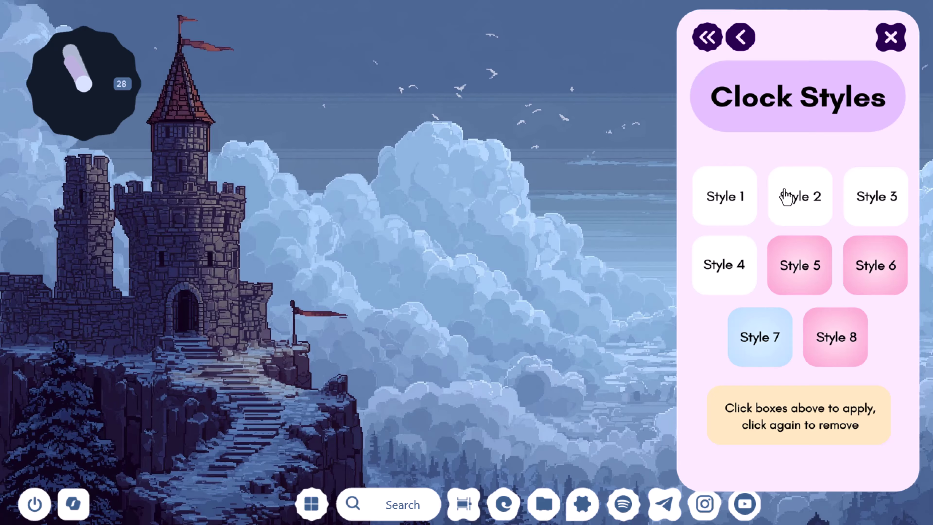
right_click(784, 195)
Switch the clock widget to its dark.ini variant and place it beside the MD3 settings panel
right_click(62, 104)
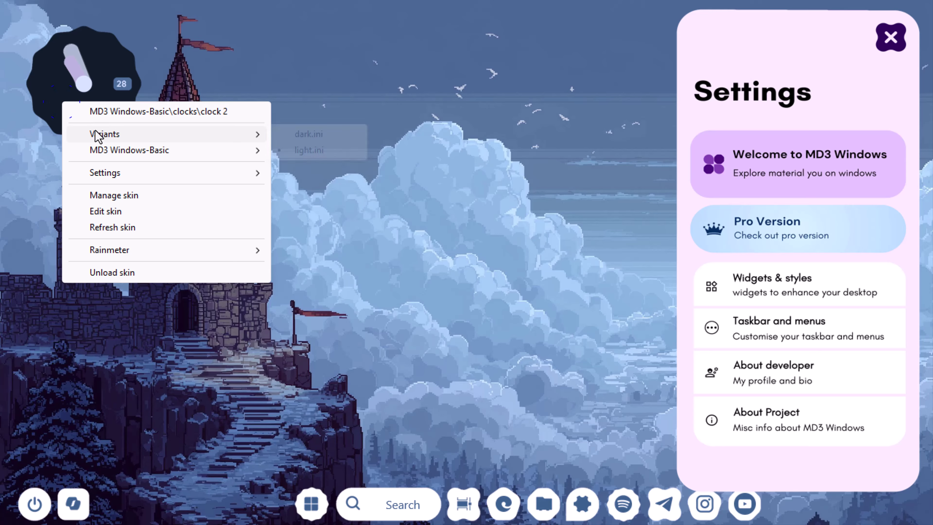
mouse_move(243, 133)
left_click(328, 132)
left_click_drag(97, 110, 630, 175)
Add the Style 2 date widget from the MD3 date styles, removing the Style 1 date tried first
left_click(778, 286)
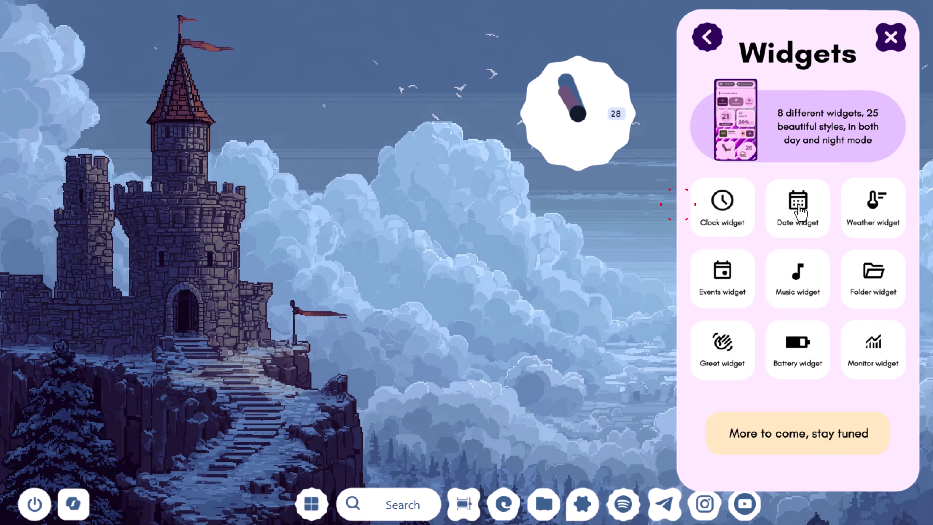
left_click(798, 209)
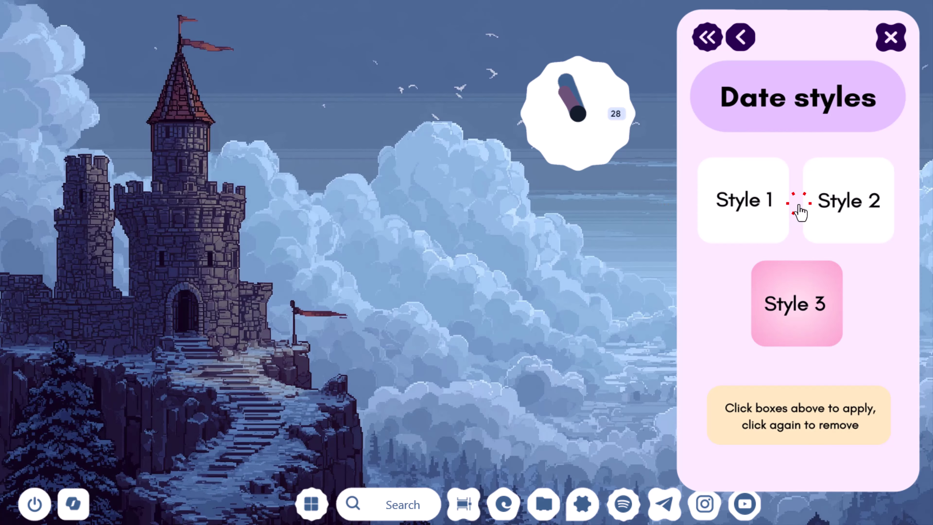
left_click(757, 203)
left_click(832, 202)
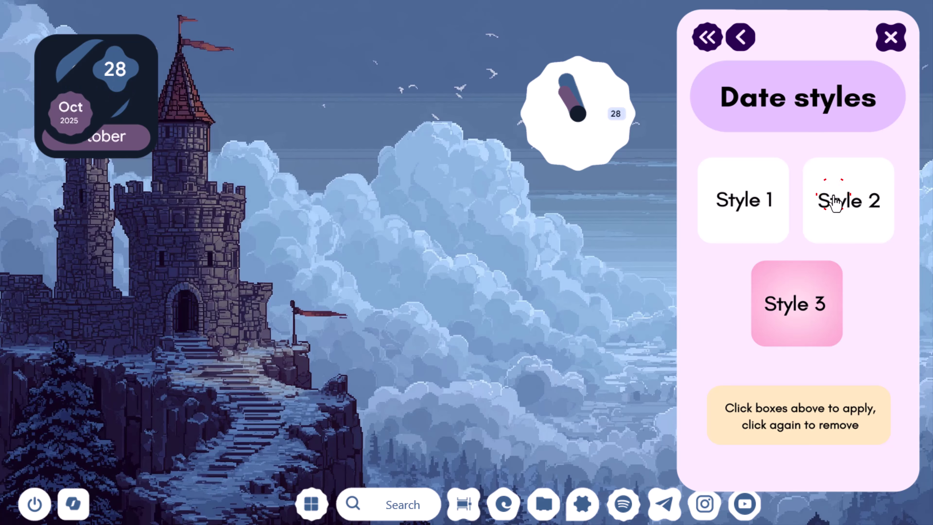
left_click(758, 203)
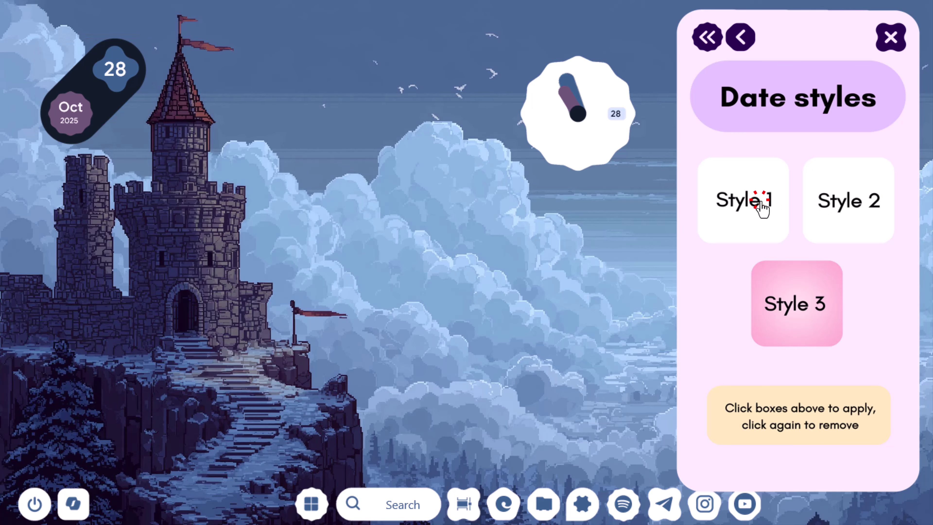
Move the date widget down over the castle's small tower and switch it to its Dark.ini variant
right_click(88, 192)
mouse_move(158, 229)
left_click(372, 221)
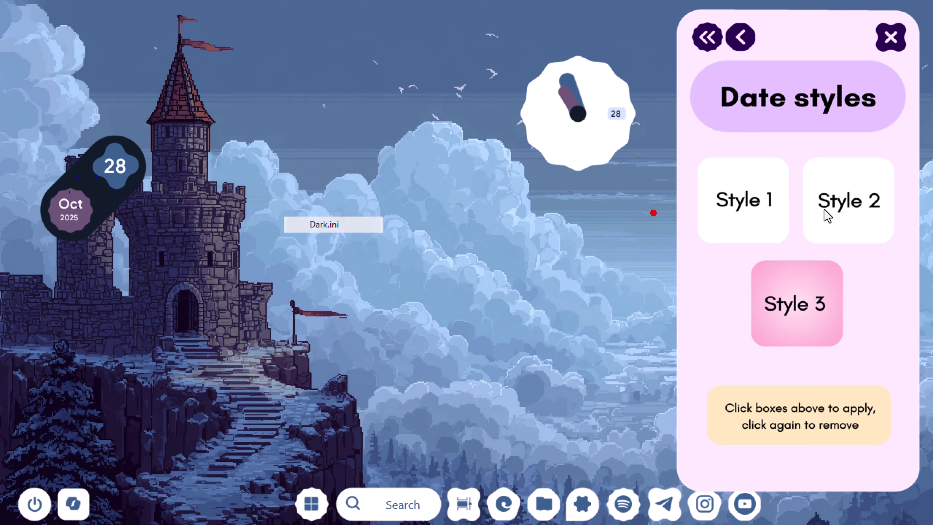
Add the Style 1 weather widget in its white variant and place it to the right of the date widget
left_click(740, 37)
left_click(878, 208)
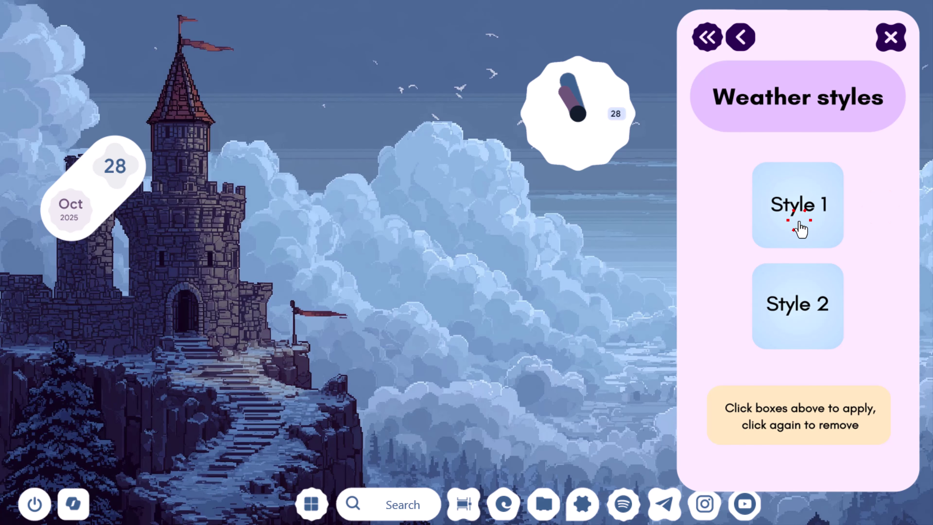
right_click(87, 117)
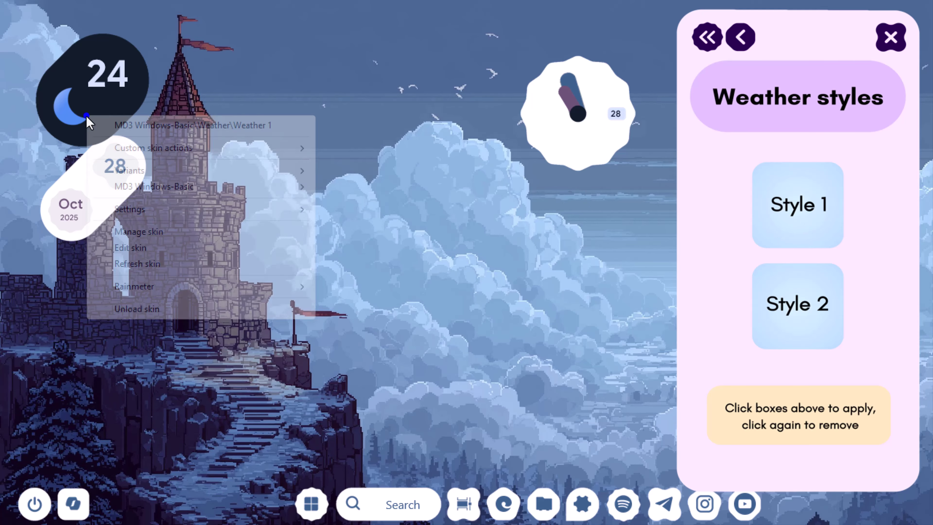
left_click(140, 169)
left_click(358, 171)
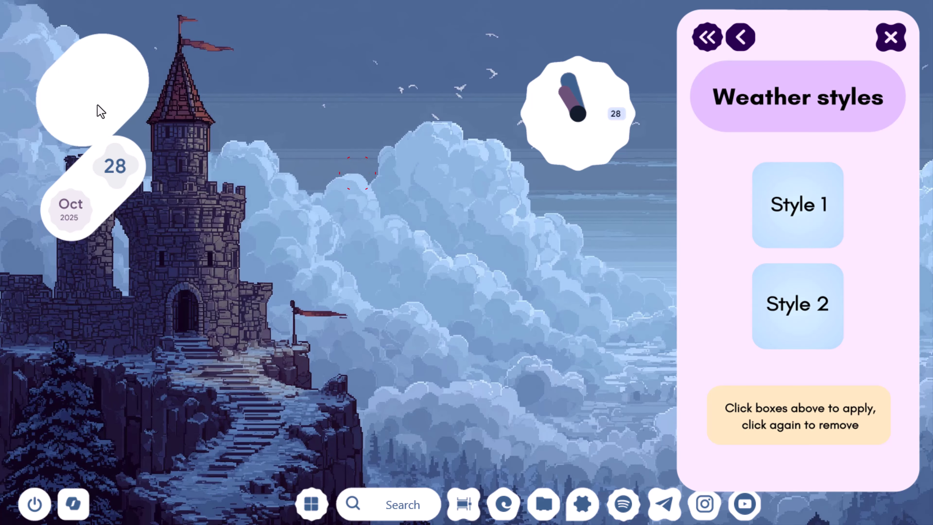
left_click_drag(127, 94, 299, 228)
Add the Style 1 events widget, place it below the date widget and switch it to its white variant
left_click(740, 37)
left_click(739, 279)
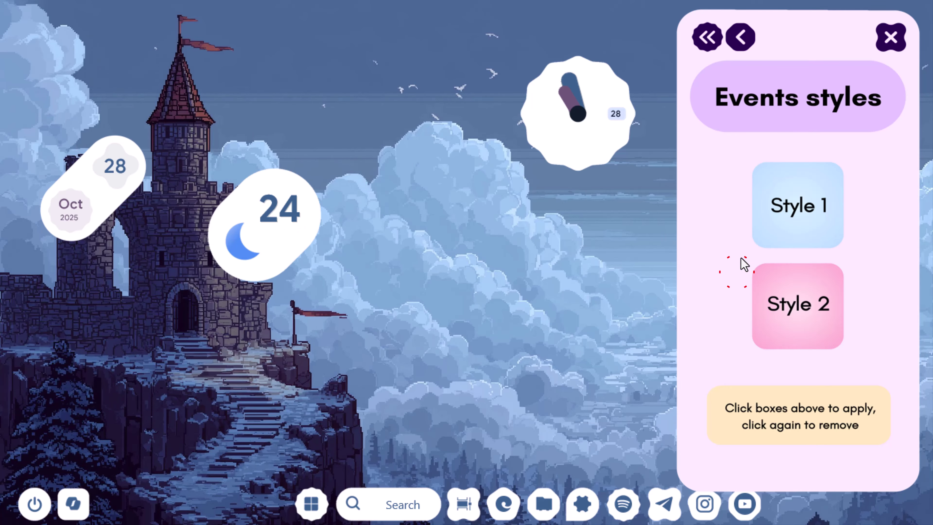
left_click(786, 209)
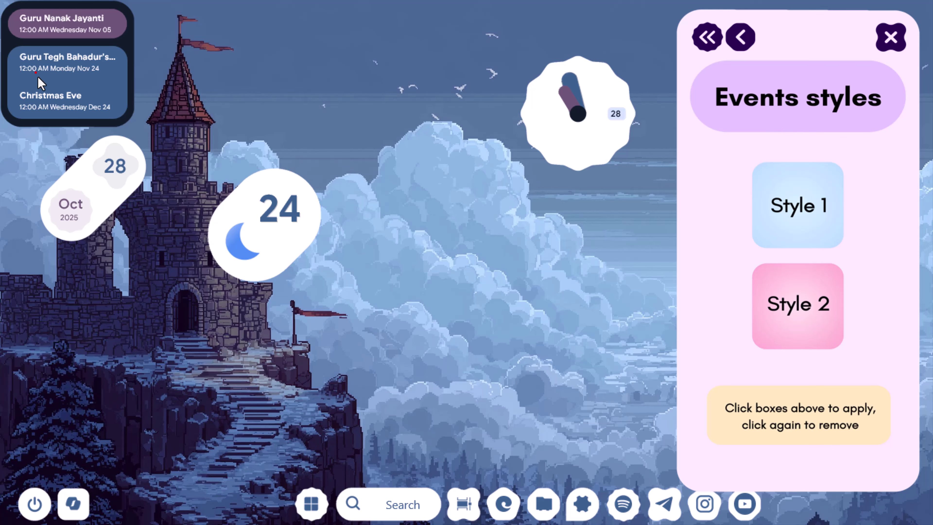
left_click_drag(40, 83, 55, 352)
right_click(57, 293)
left_click(86, 328)
left_click(299, 324)
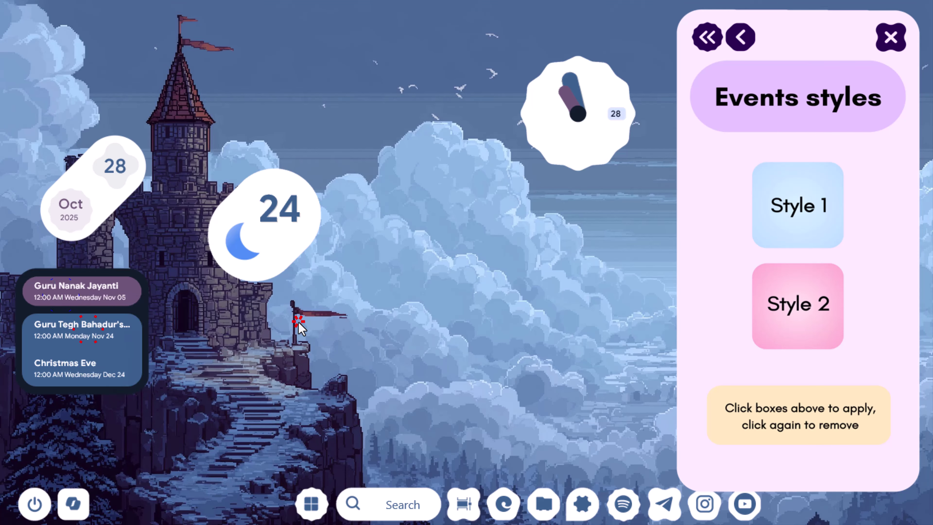
left_click(602, 287)
Add the Style 1 music widget in its white variant and place it to the right of the events widget
left_click(803, 278)
left_click(847, 200)
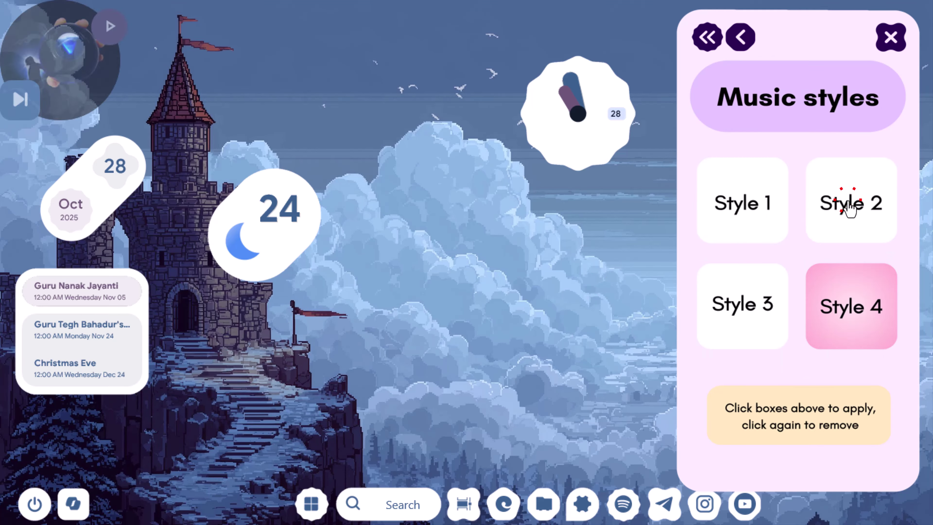
left_click(740, 210)
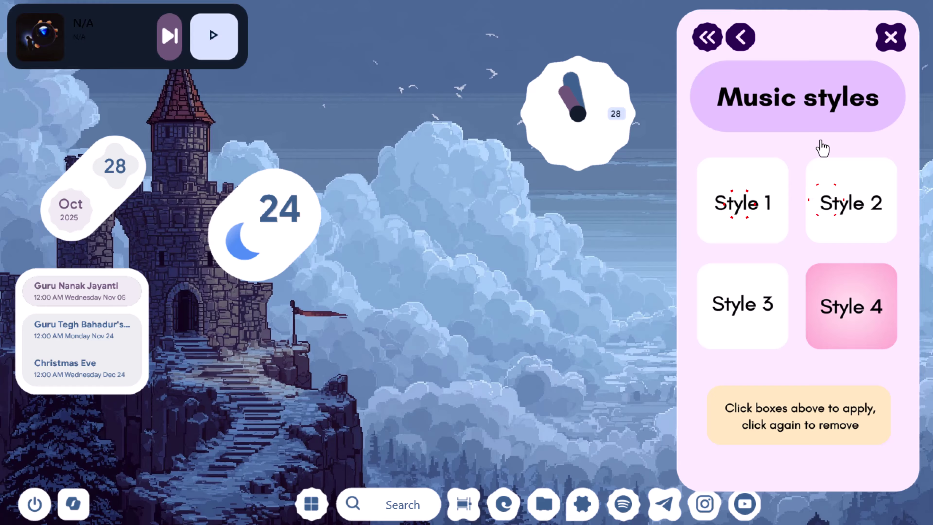
left_click_drag(39, 22, 319, 352)
right_click(324, 349)
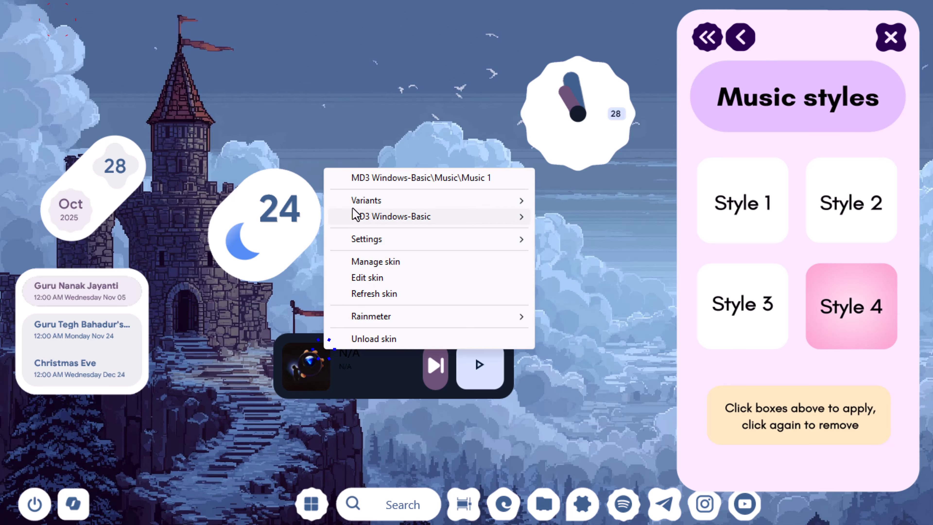
mouse_move(368, 200)
left_click(561, 204)
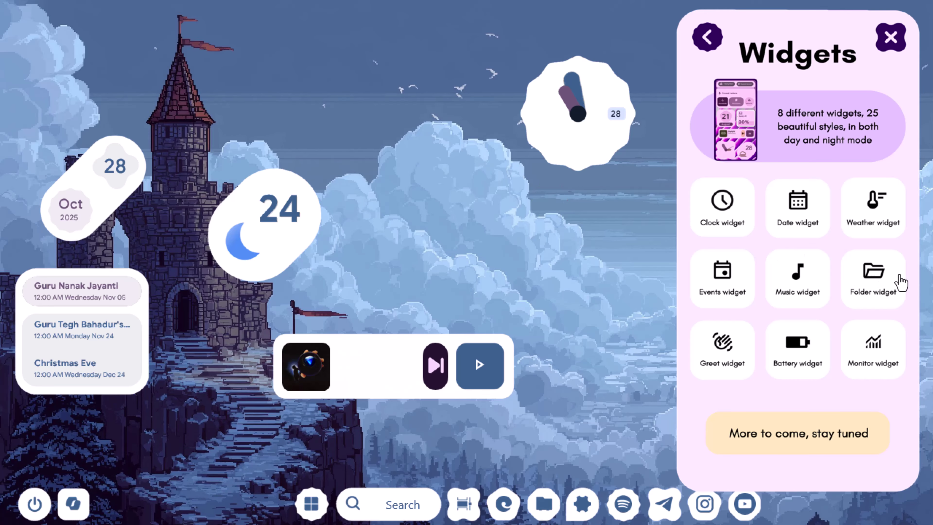
Add the Style 1 folder widget in its white variant and place it just above the music widget
left_click(868, 282)
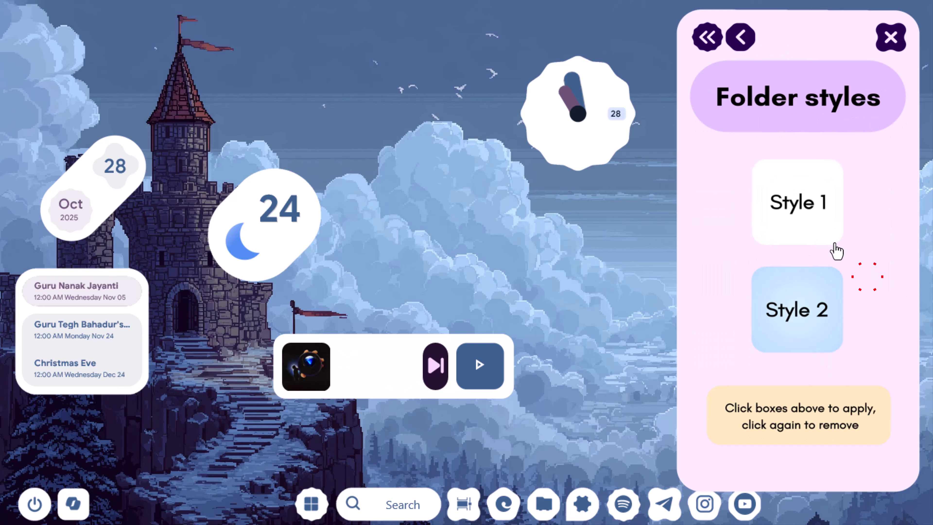
left_click(788, 201)
left_click_drag(143, 141, 475, 224)
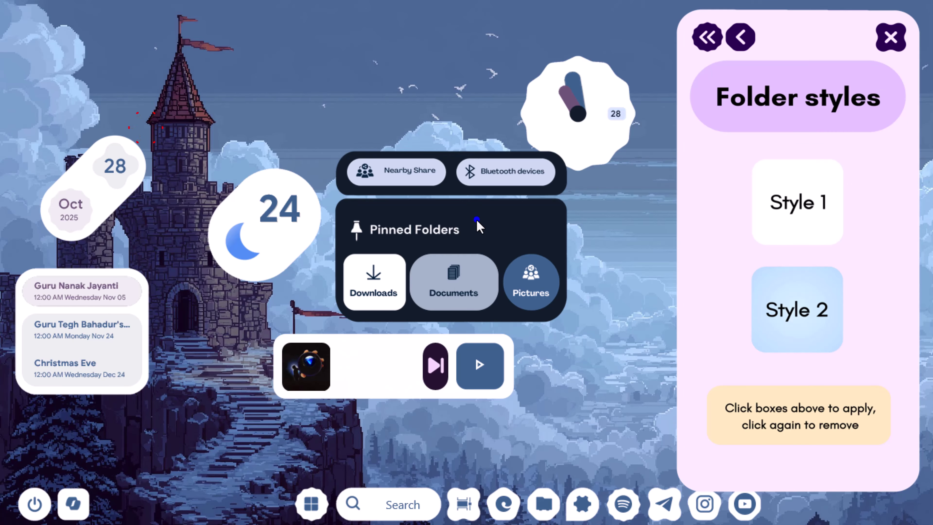
right_click(476, 224)
mouse_move(646, 253)
left_click(741, 253)
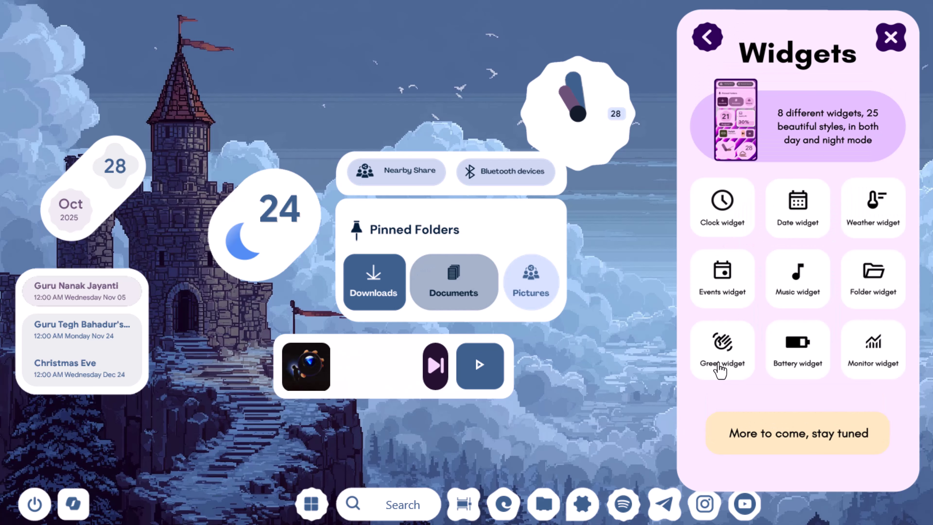
Add the Style 1 battery widget in its light variant and place it to the right of the music widget
left_click(791, 351)
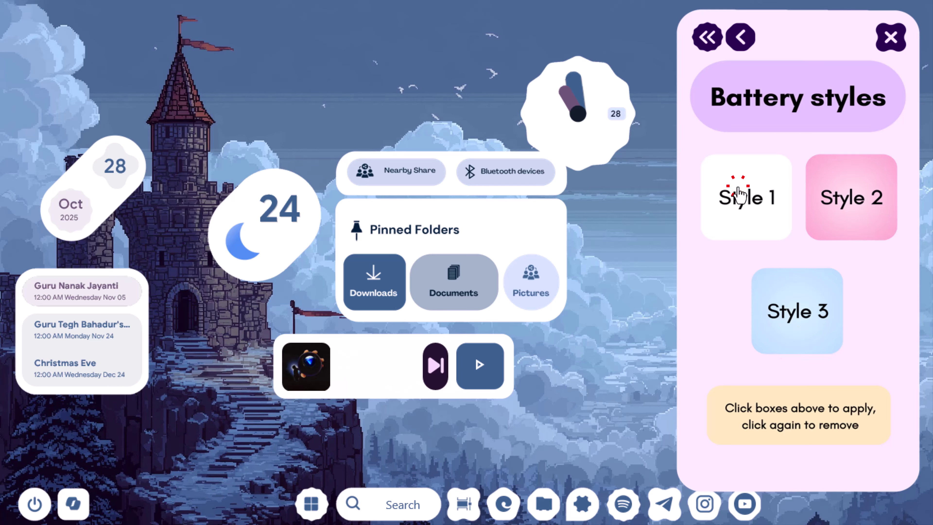
left_click(739, 193)
left_click_drag(68, 86, 604, 394)
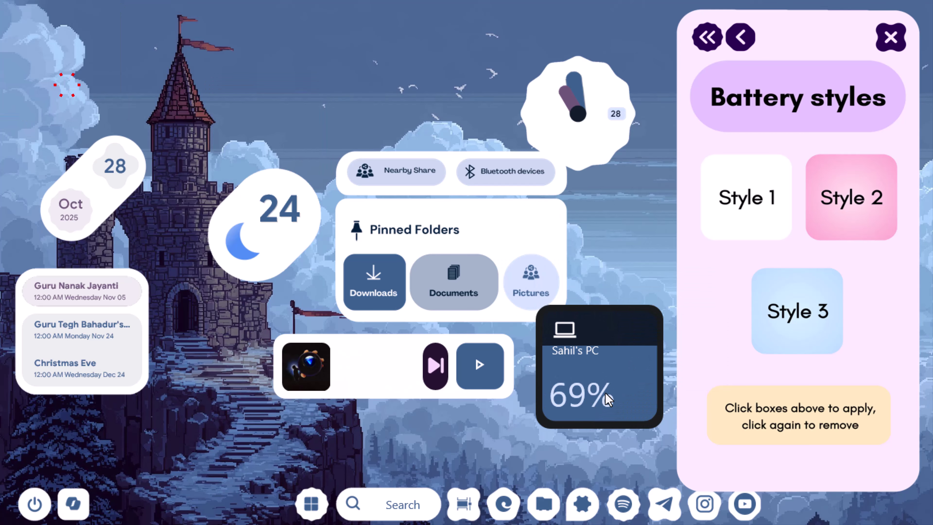
right_click(605, 393)
left_click(643, 250)
left_click(847, 242)
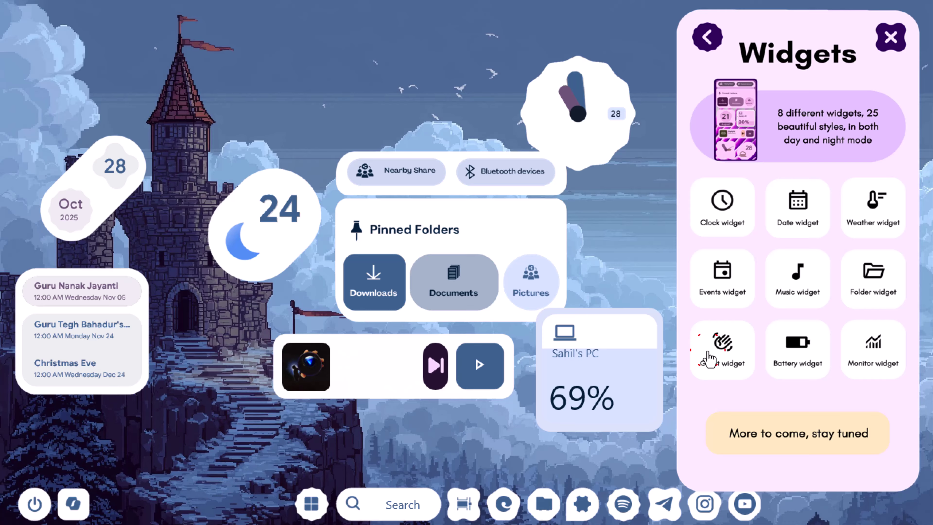
Add the Style 1 greet widget between the events and music widgets and switch it to its dark.ini variant
left_click(709, 359)
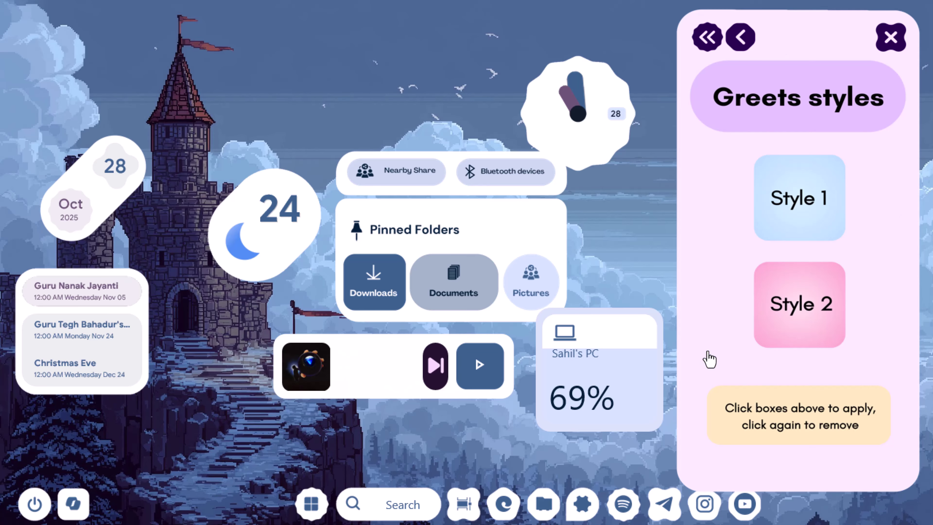
left_click(805, 192)
left_click_drag(23, 13, 180, 352)
right_click(195, 346)
mouse_move(229, 375)
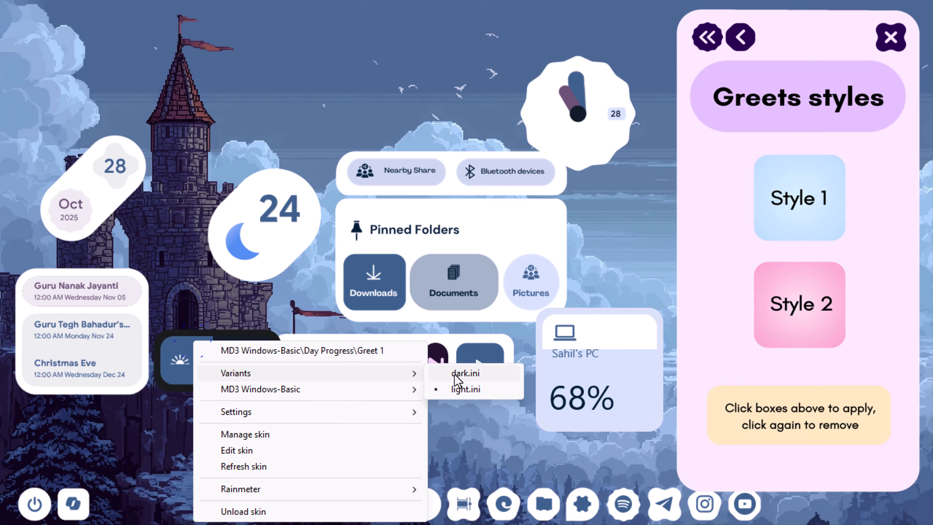
left_click(456, 372)
Return to the main MD3 settings page and close the settings panel
left_click(706, 42)
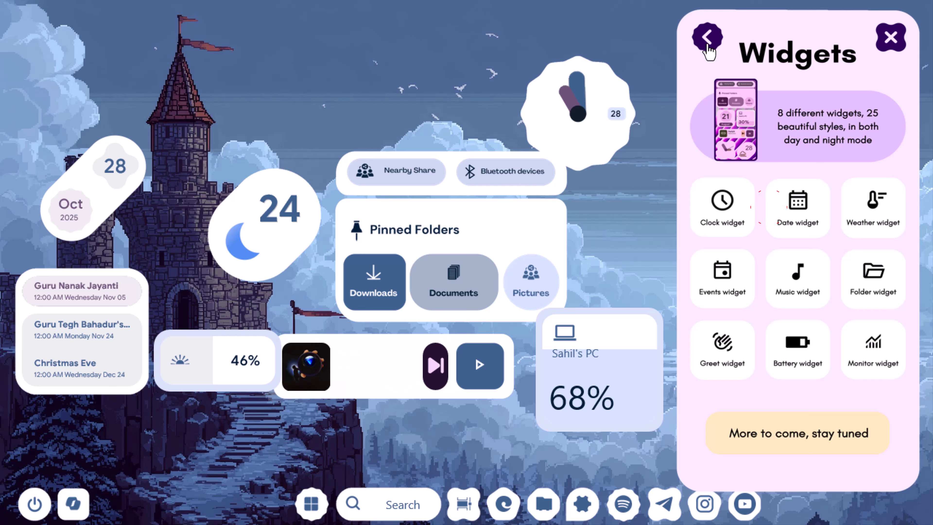
left_click(708, 41)
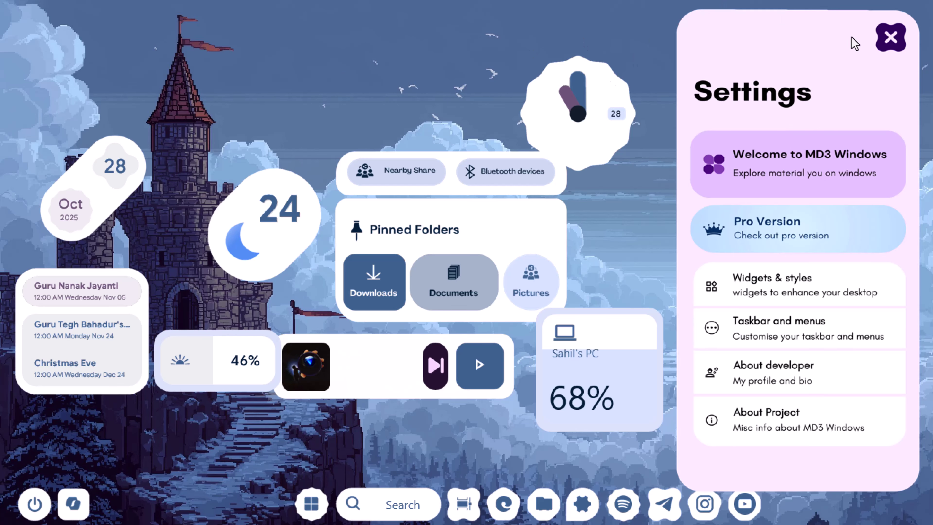
left_click(891, 37)
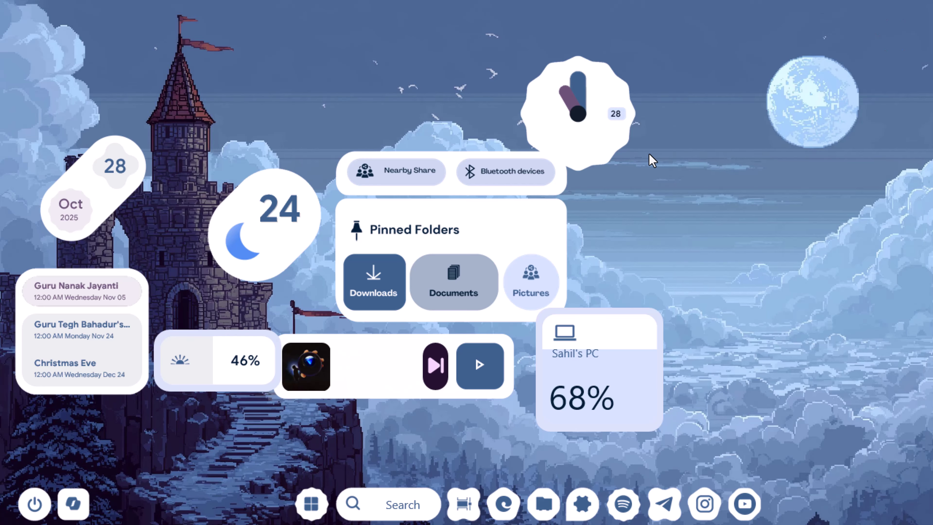
Place the clock at the desktop's upper centre and line up the folder and music widgets along the left edge
left_click_drag(664, 127, 524, 112)
left_click_drag(610, 354, 185, 298)
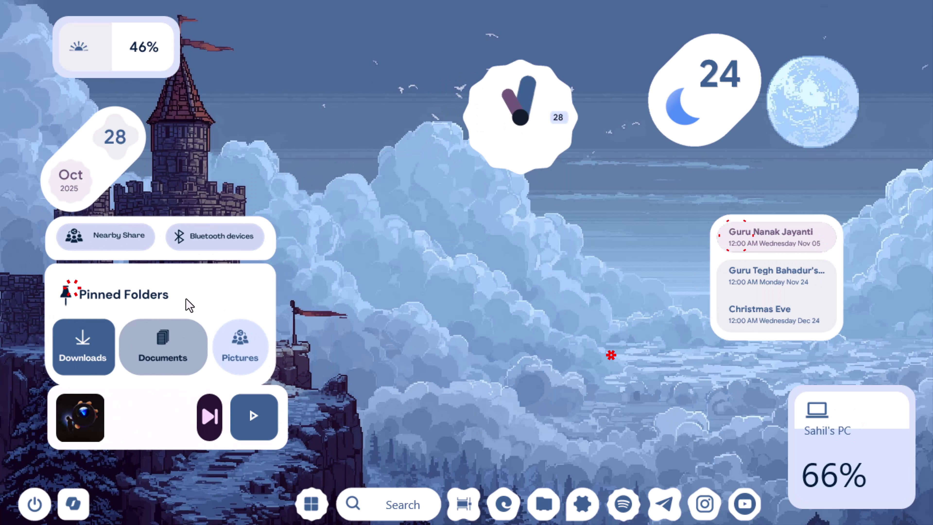
left_click_drag(92, 167, 92, 153)
left_click_drag(152, 300, 114, 286)
left_click_drag(159, 417, 117, 417)
Stack the date and events widgets above the battery widget and move the weather widget above the folder widget
left_click_drag(92, 155, 827, 222)
left_click_drag(766, 308, 841, 343)
left_click_drag(829, 225, 856, 199)
left_click_drag(704, 115, 92, 159)
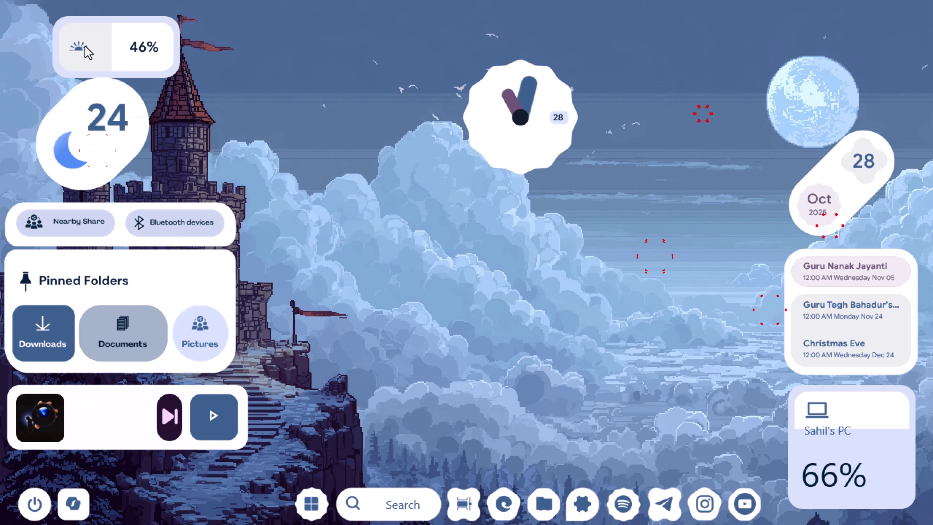
Raise the weather widget slightly, then place the clock upper left of centre and the greet widget upper right of centre
left_click_drag(85, 46, 174, 39)
left_click_drag(90, 147, 90, 134)
left_click_drag(188, 44, 624, 214)
left_click_drag(512, 124, 322, 115)
left_click_drag(660, 210, 652, 78)
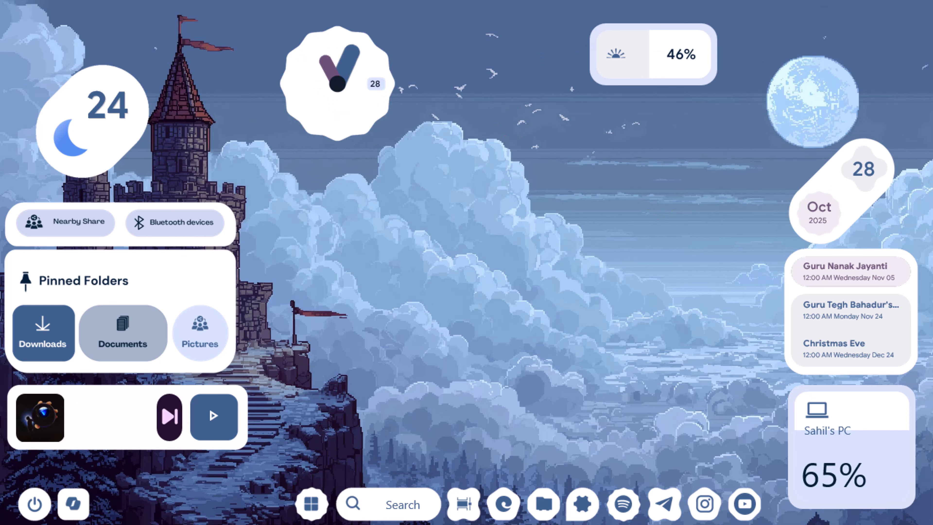